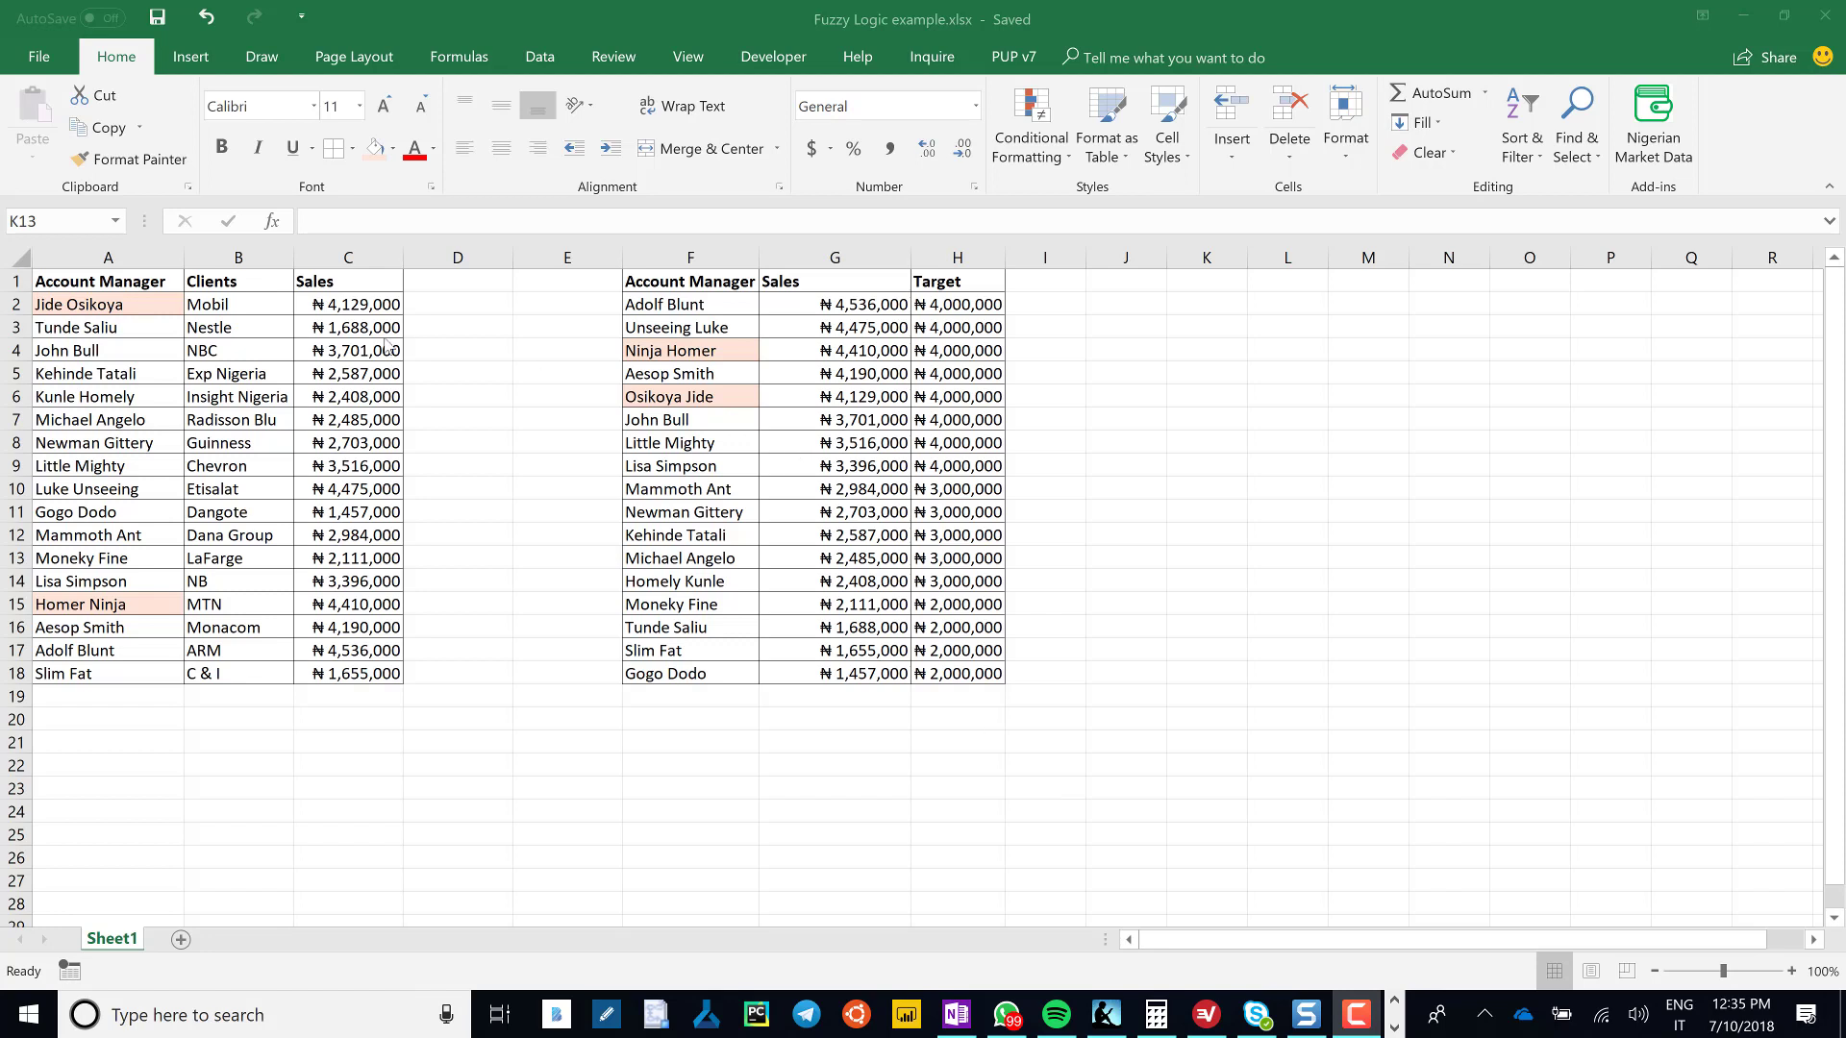
- Review both account-manager tables, comparing a name with its reversed spelling in the second table
click(102, 300)
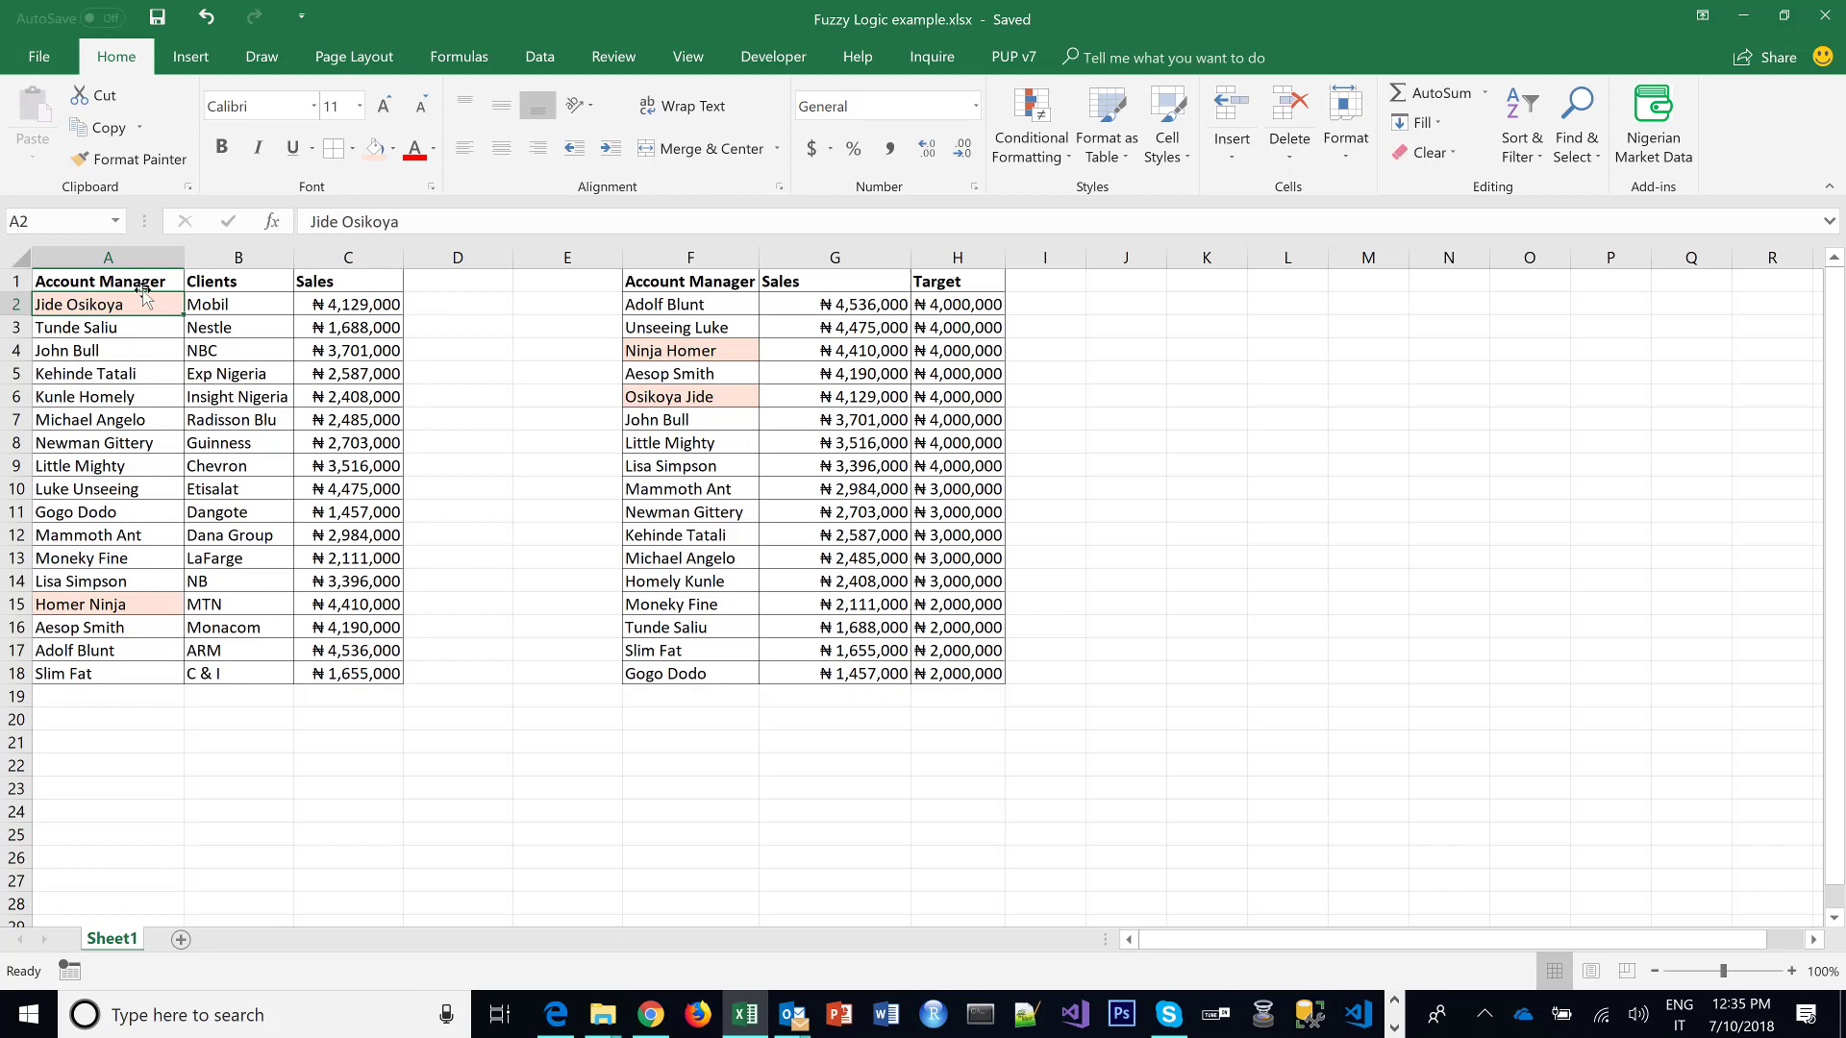
drag(109, 281, 384, 681)
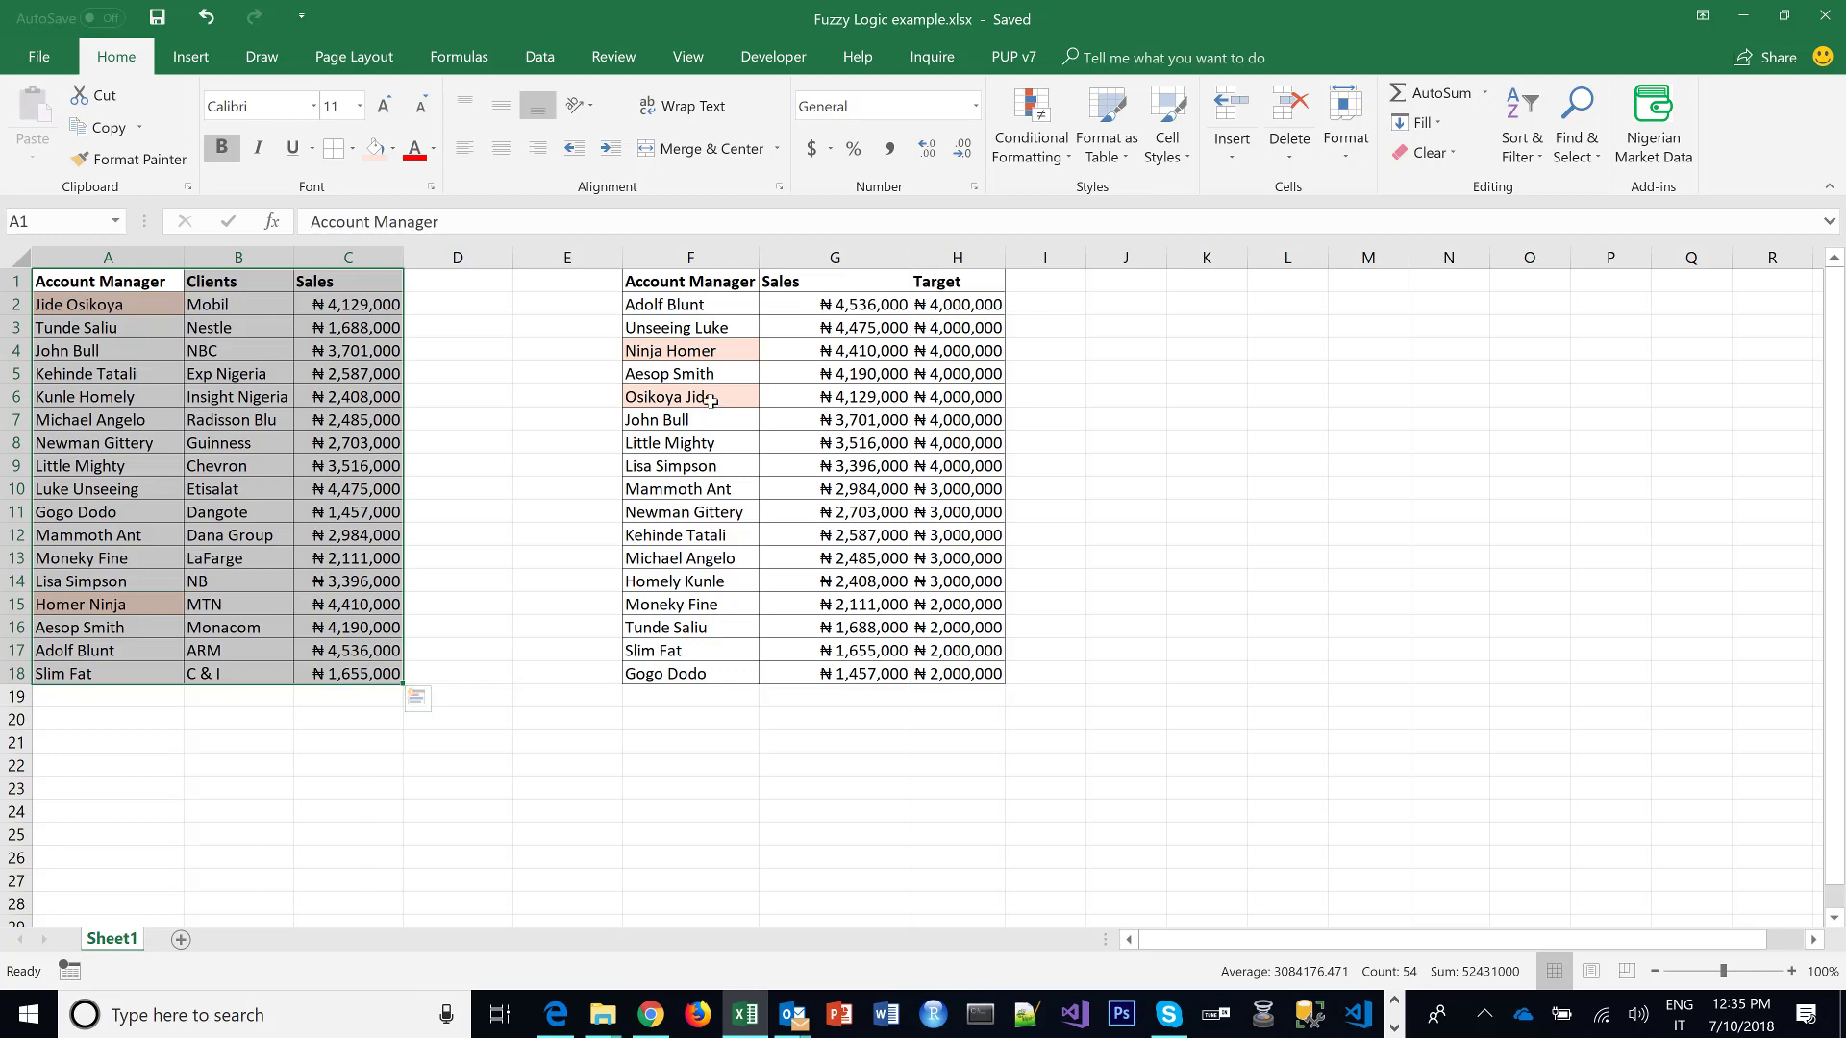
drag(723, 280, 971, 670)
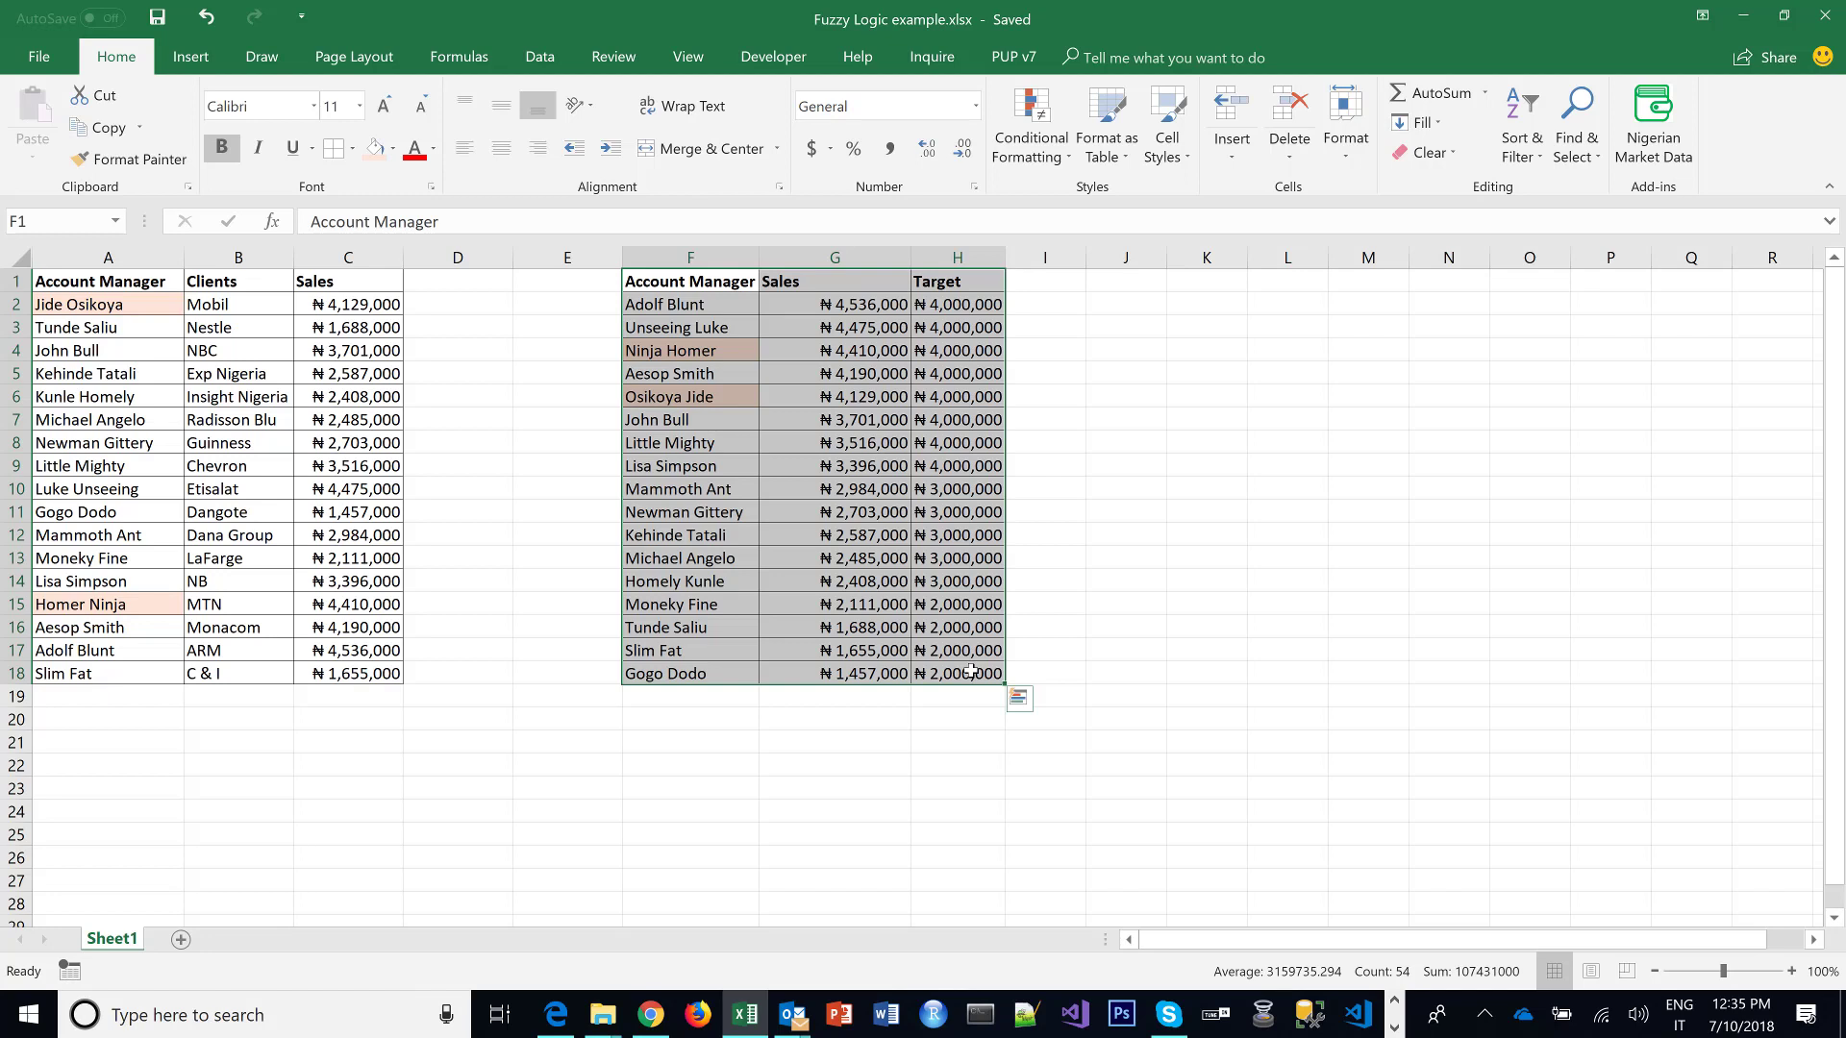
click(99, 306)
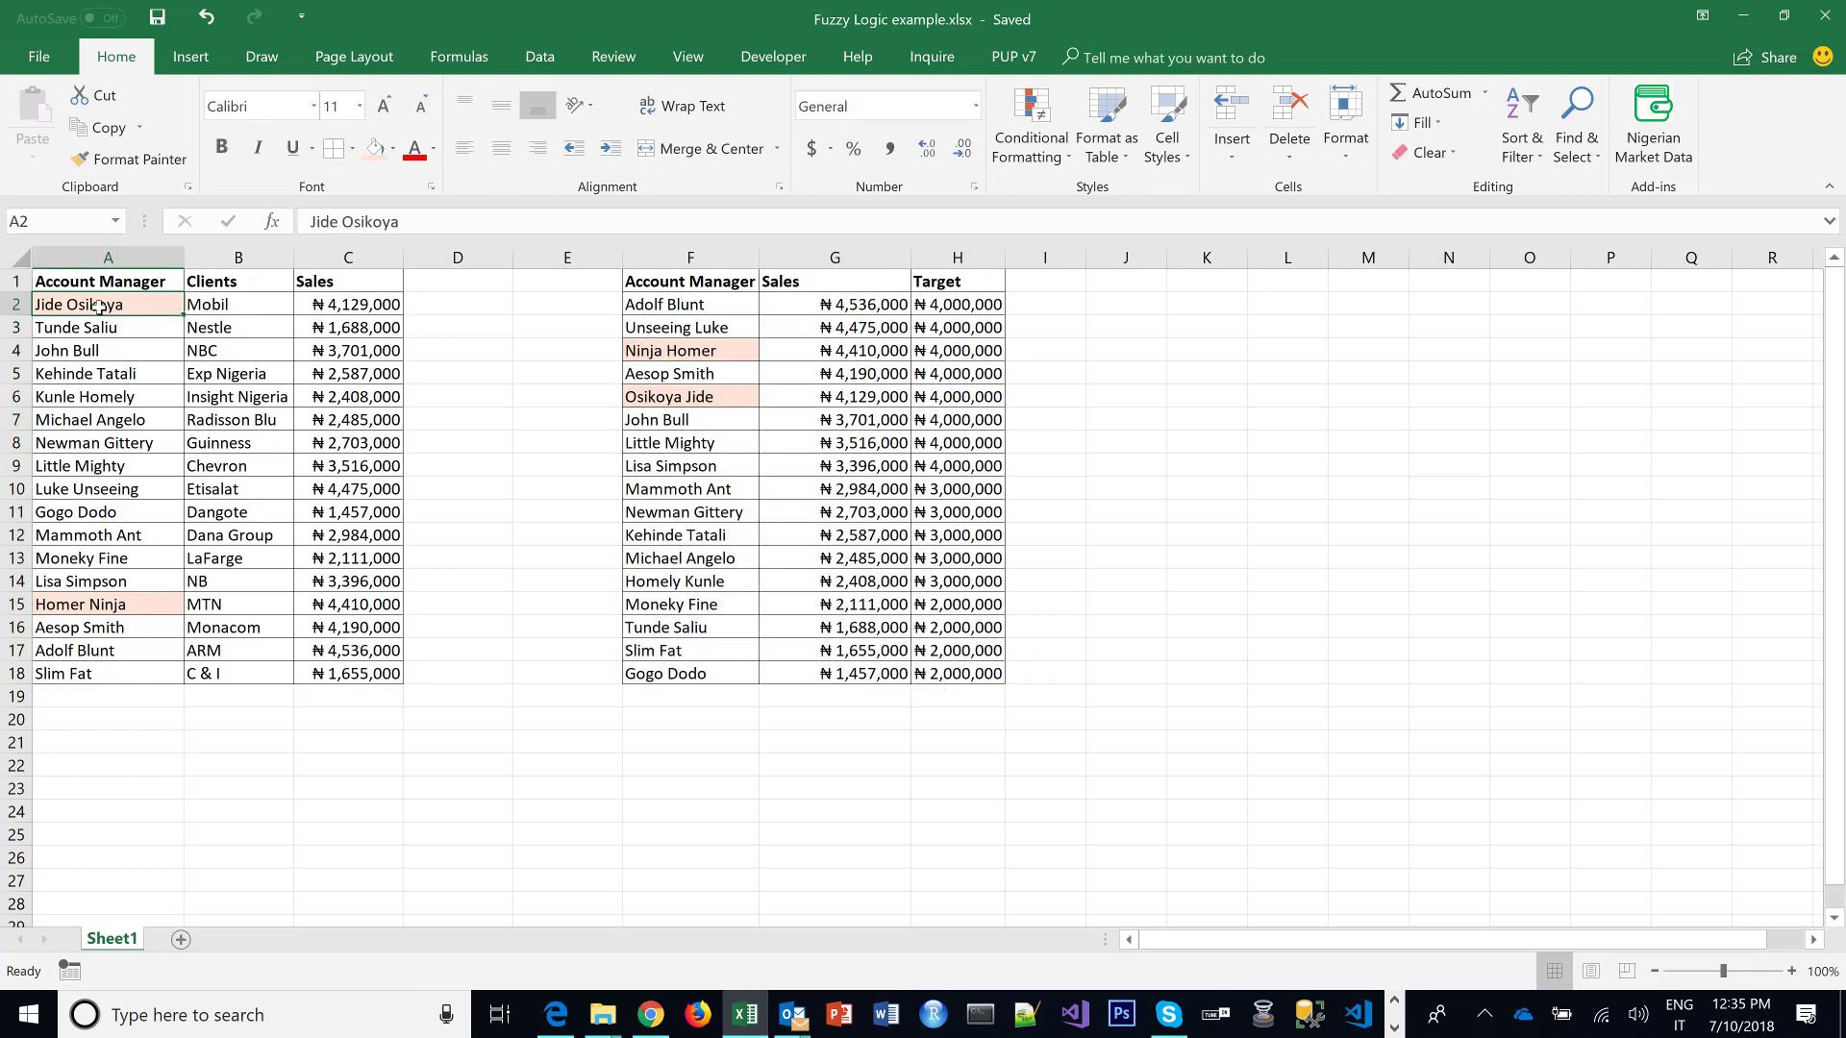
click(691, 399)
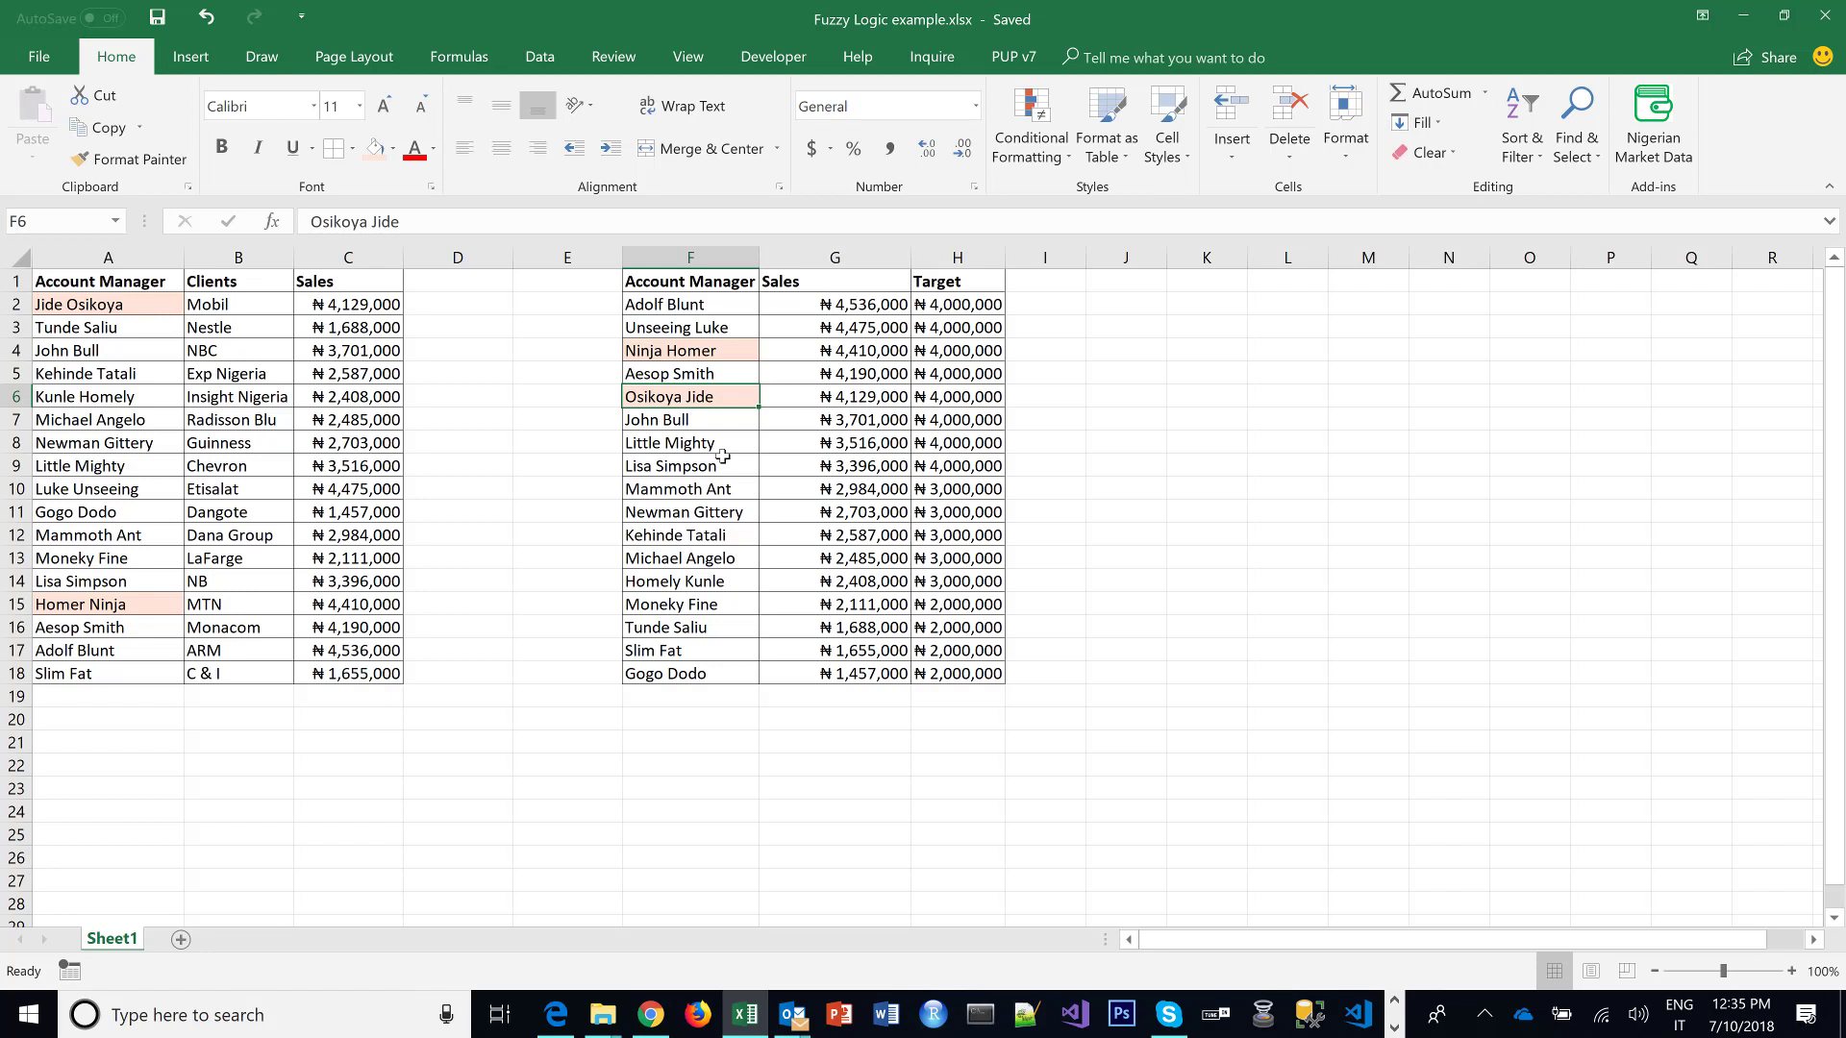
- In Chrome, view the Fuzzy Lookup search results, then the Microsoft download page
click(653, 1017)
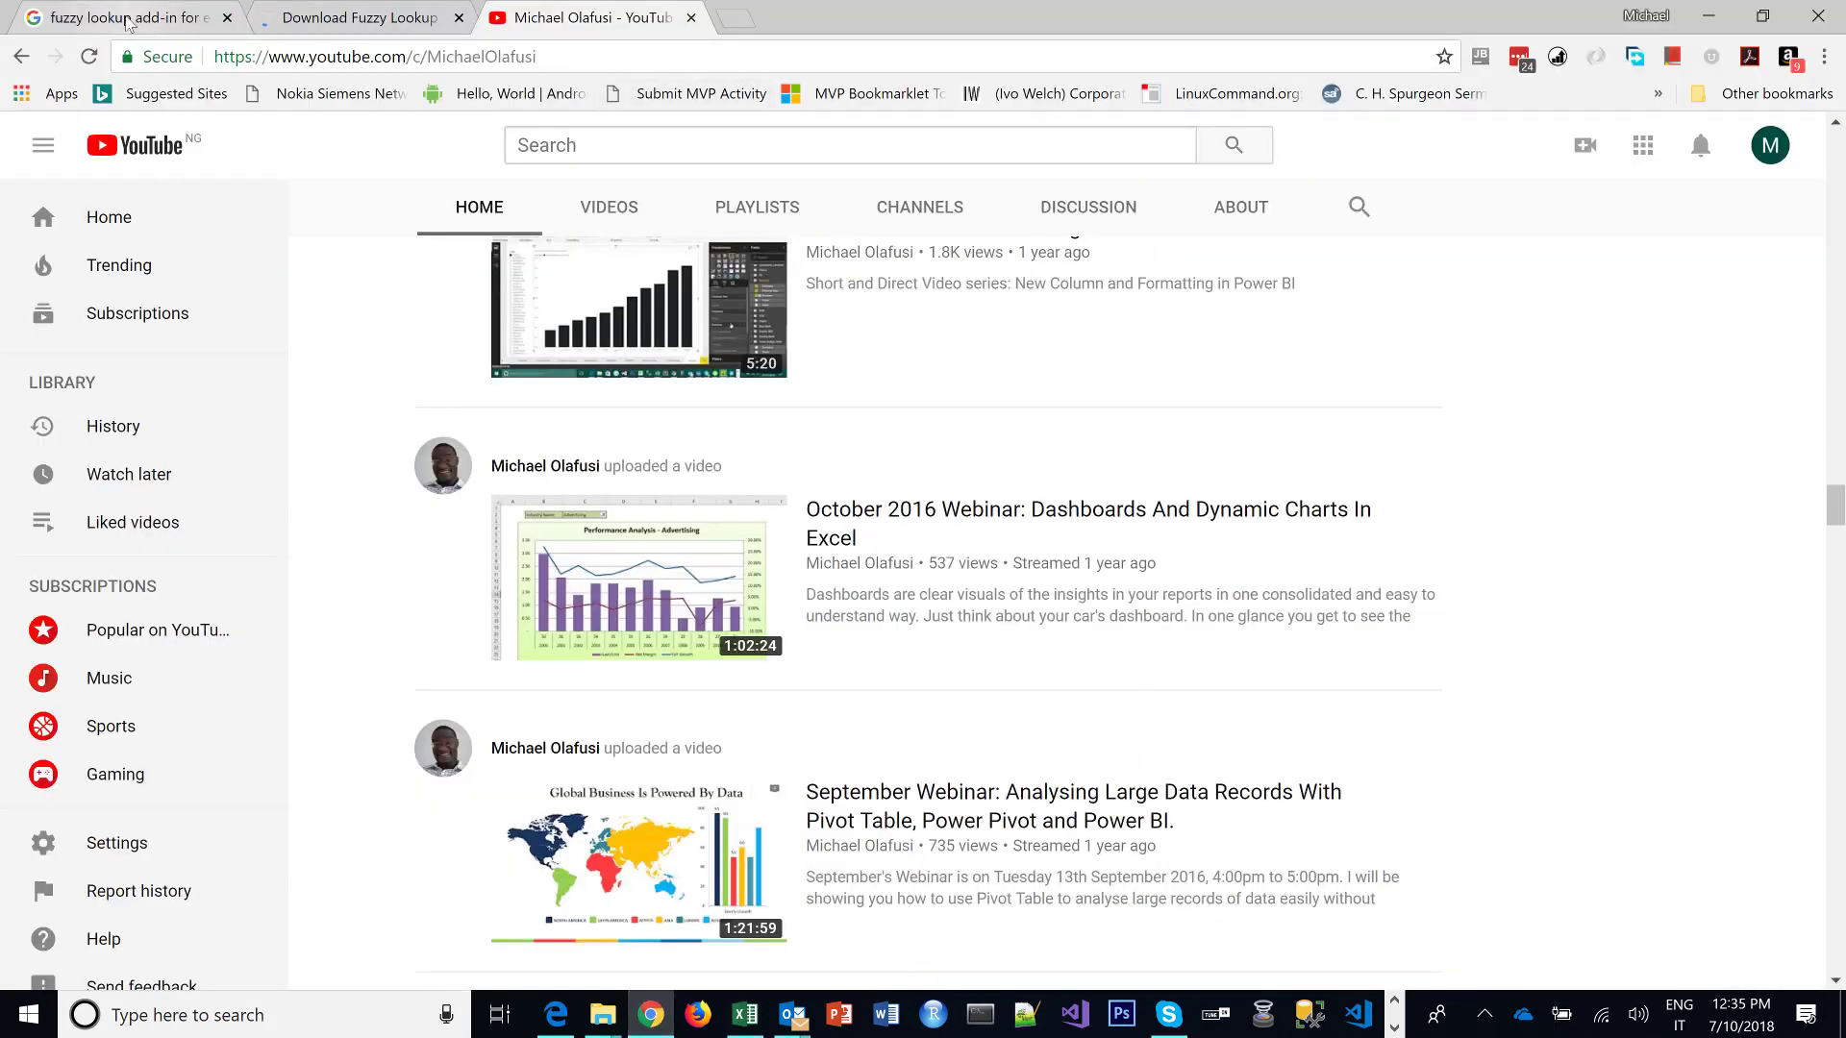
click(125, 17)
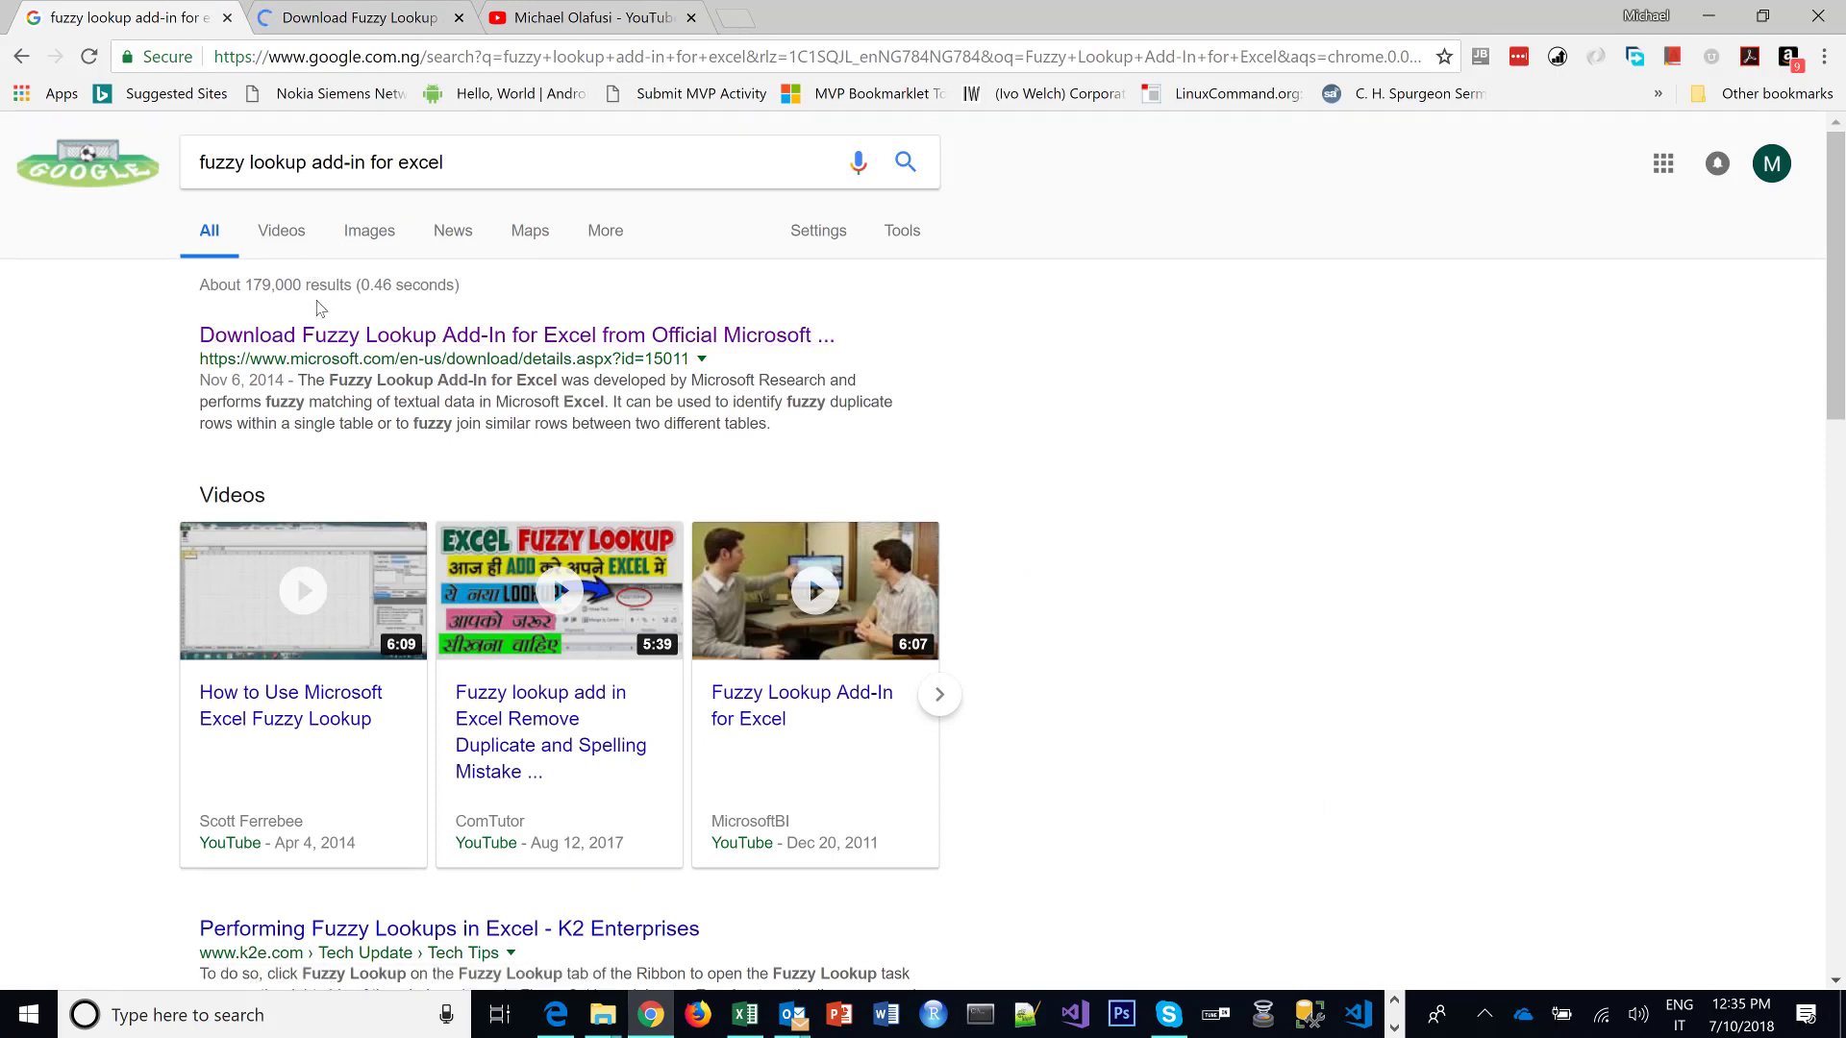
key(ctrl+Tab)
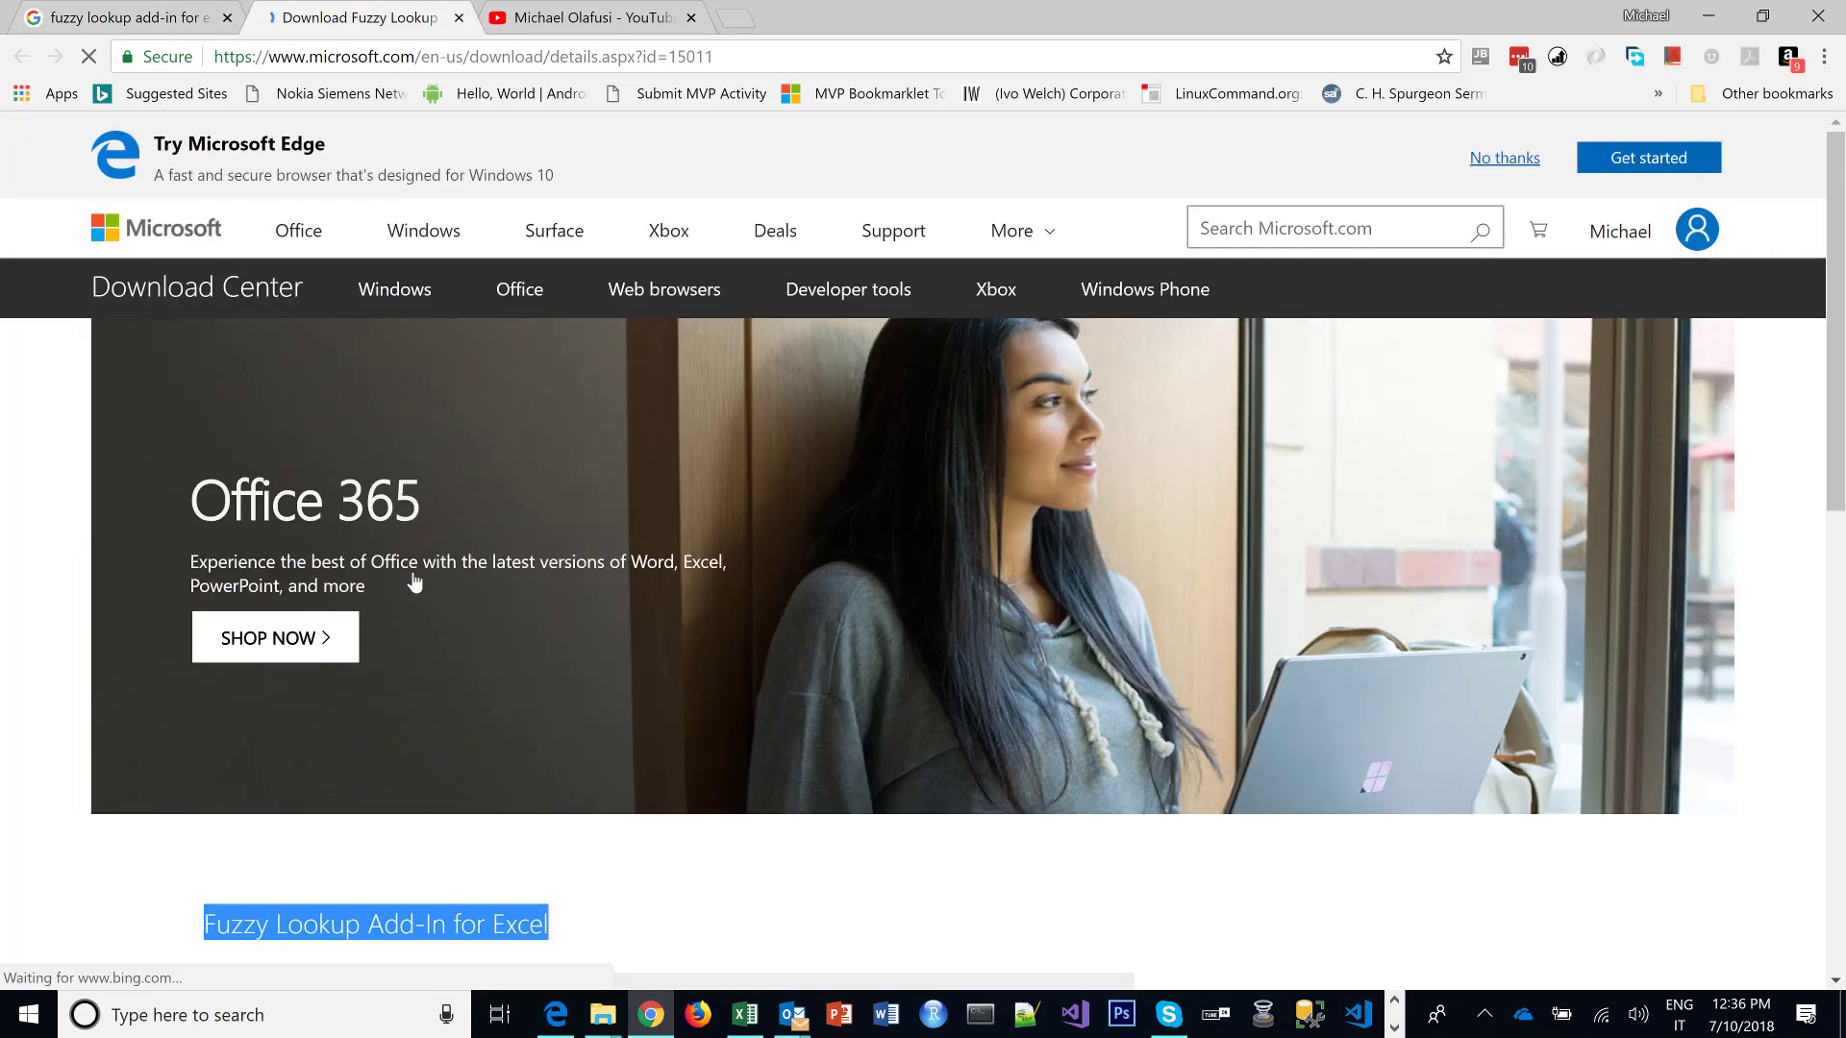
scroll(414, 581, down, 7)
scroll(414, 582, down, 2)
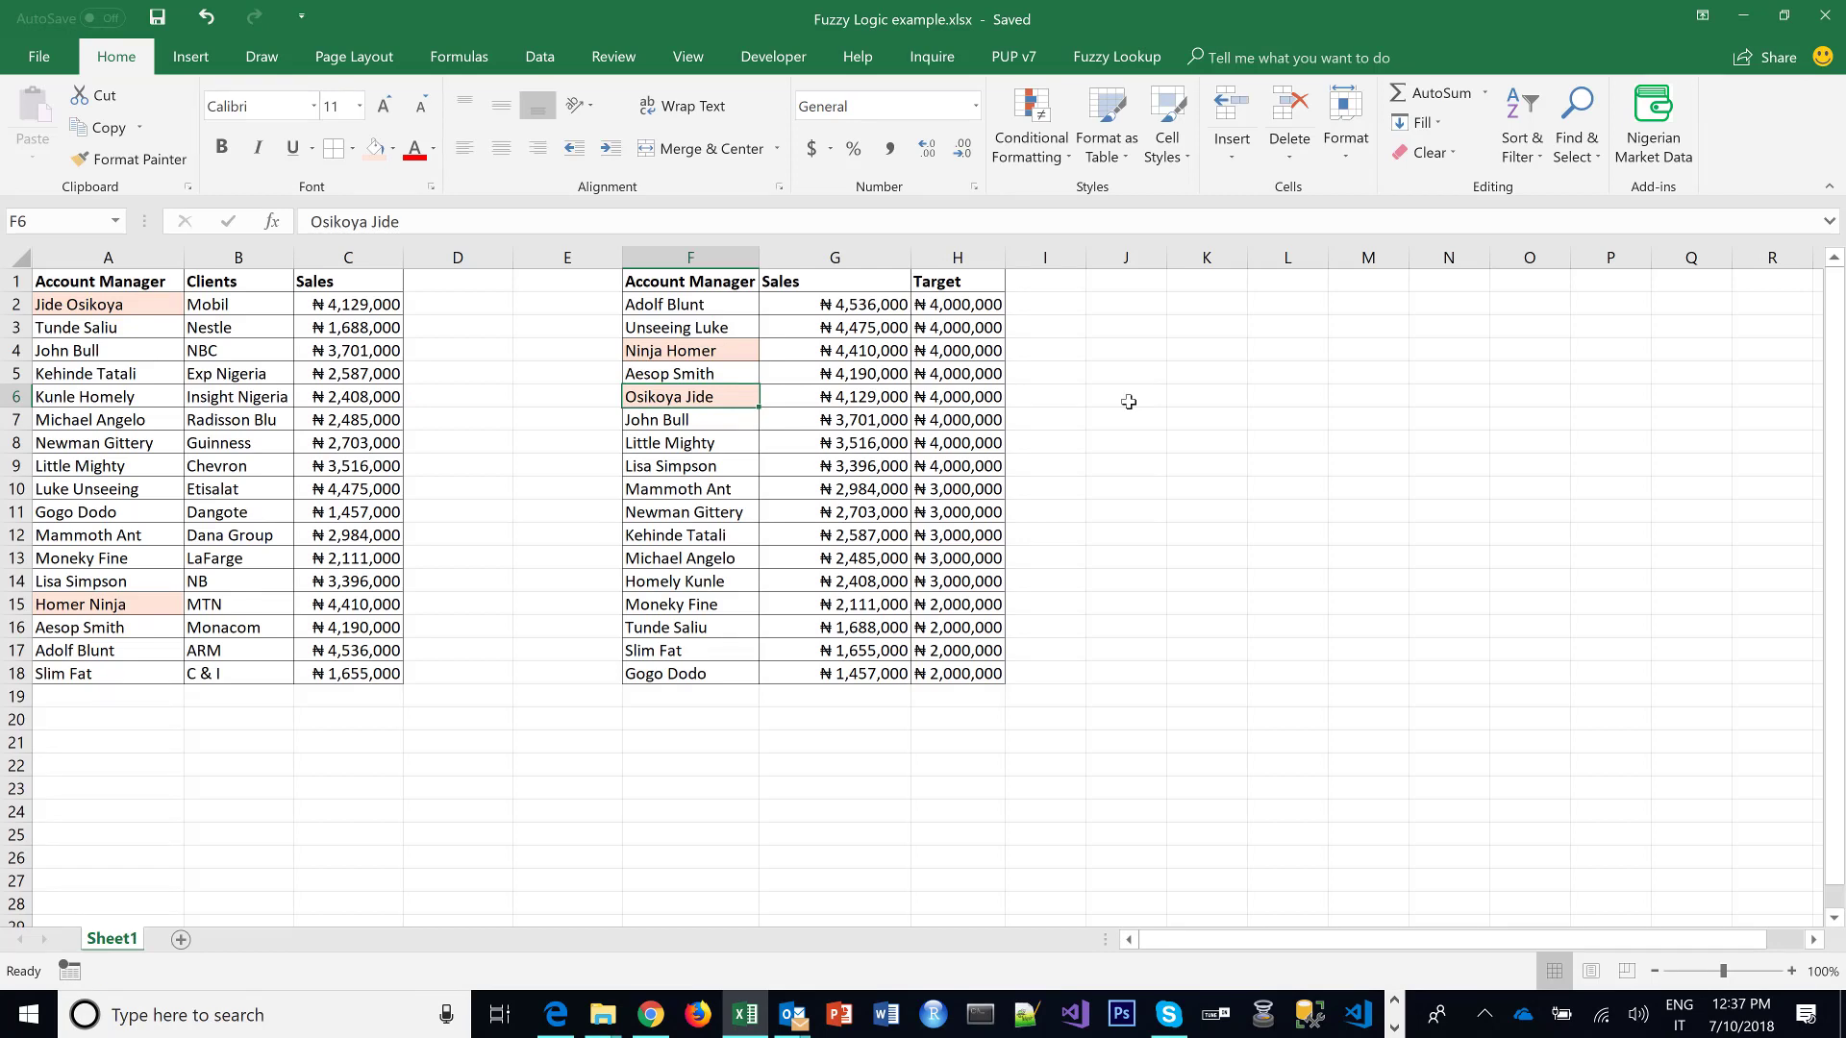
- Check the Fuzzy Lookup add-in commands, then select the first table A1:C18
click(1119, 59)
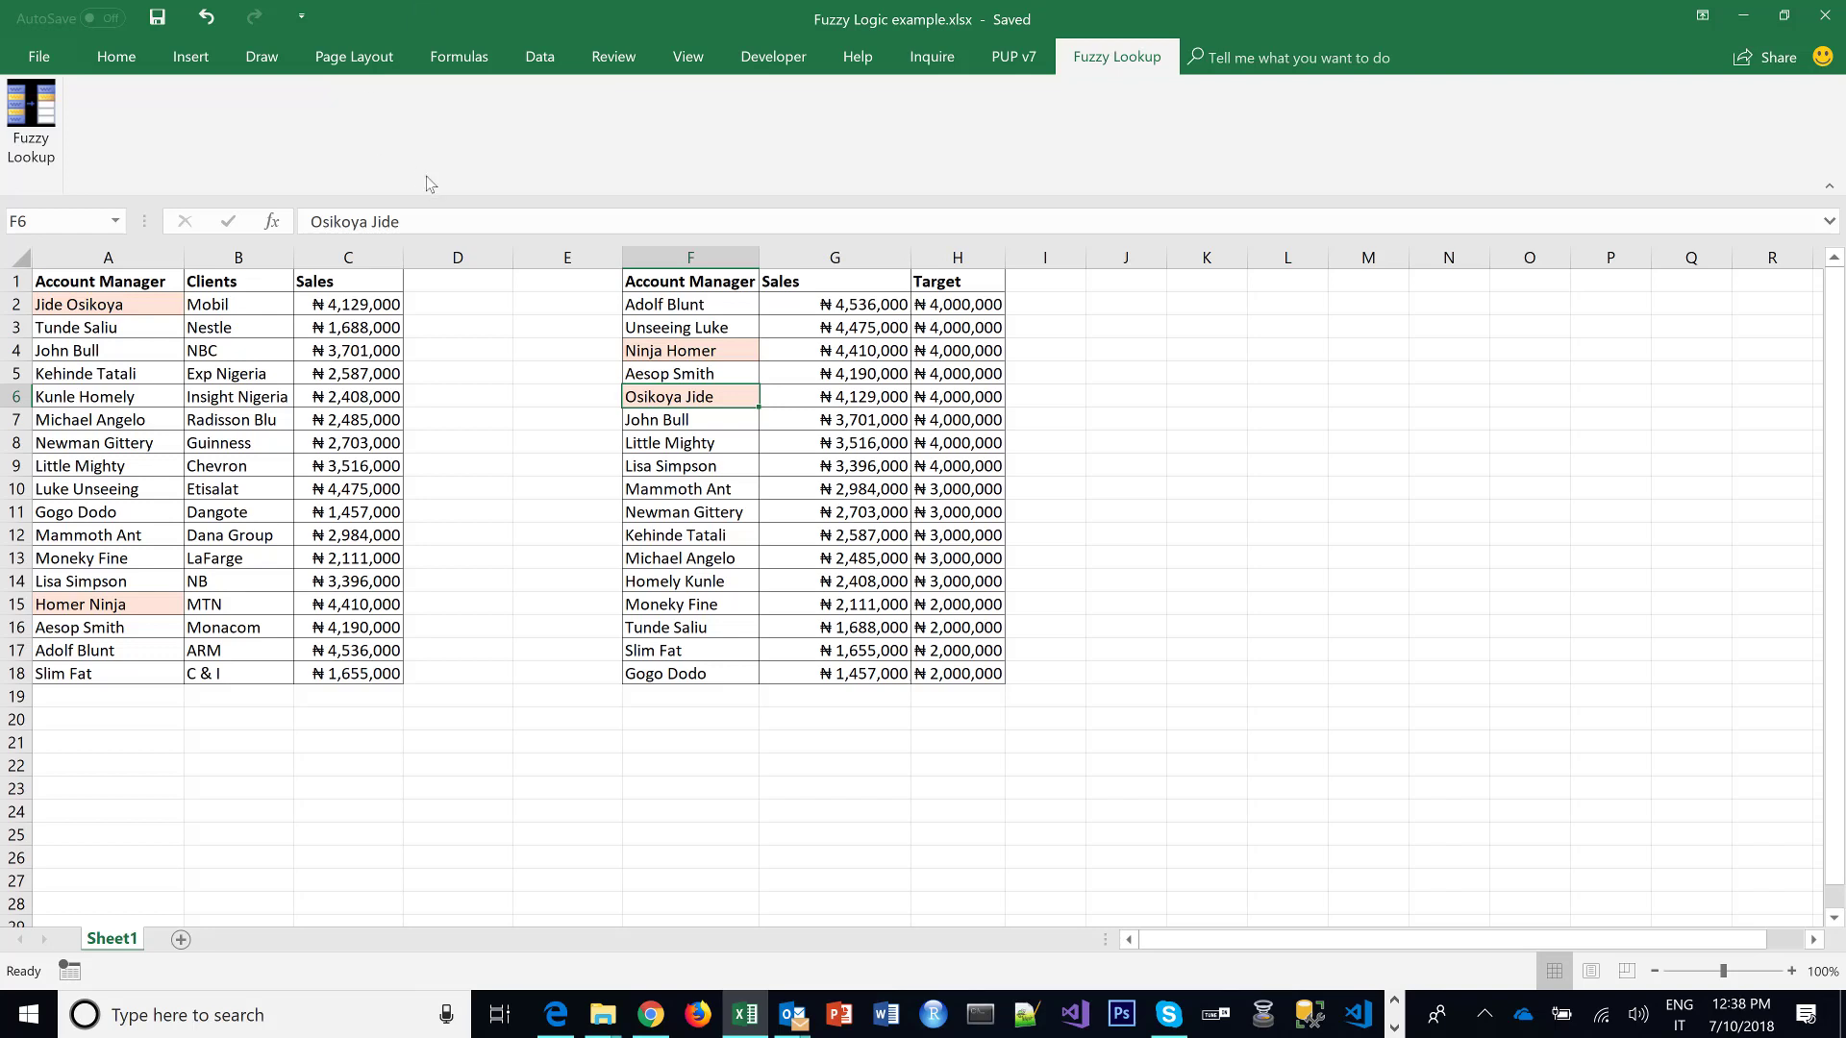
click(142, 351)
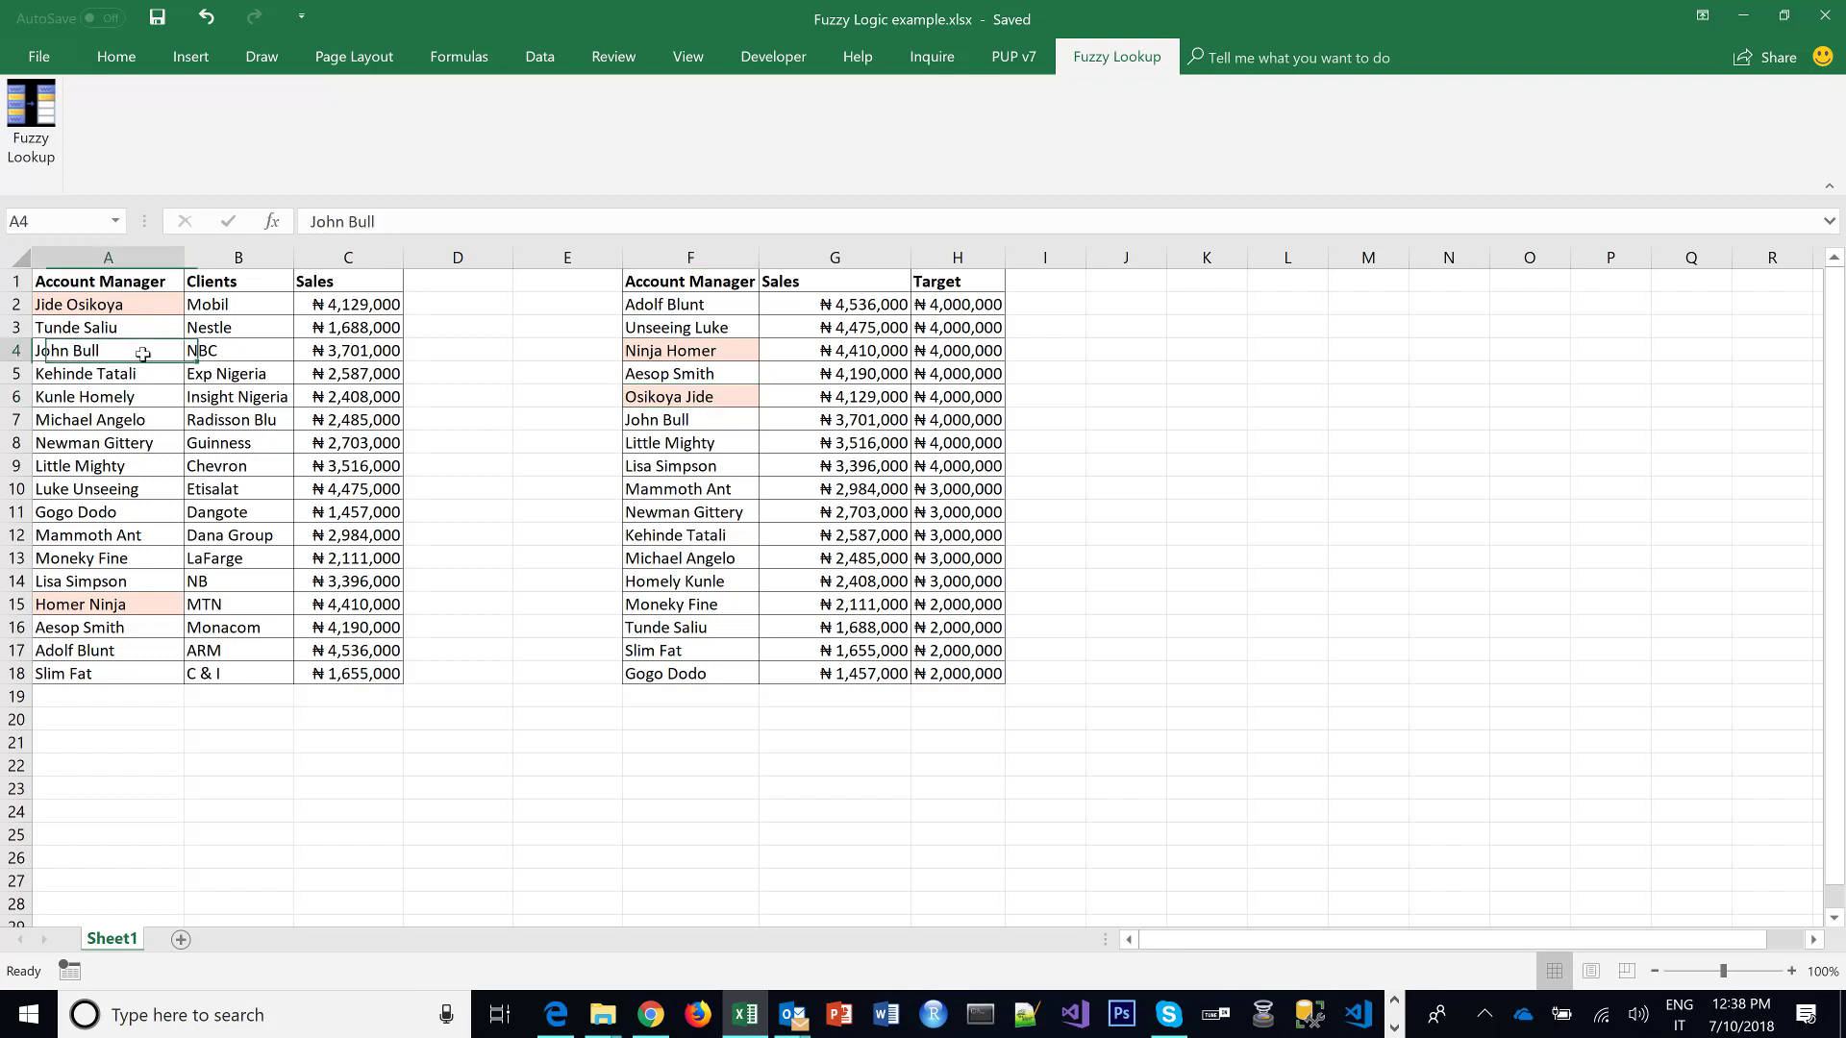
drag(103, 281, 366, 671)
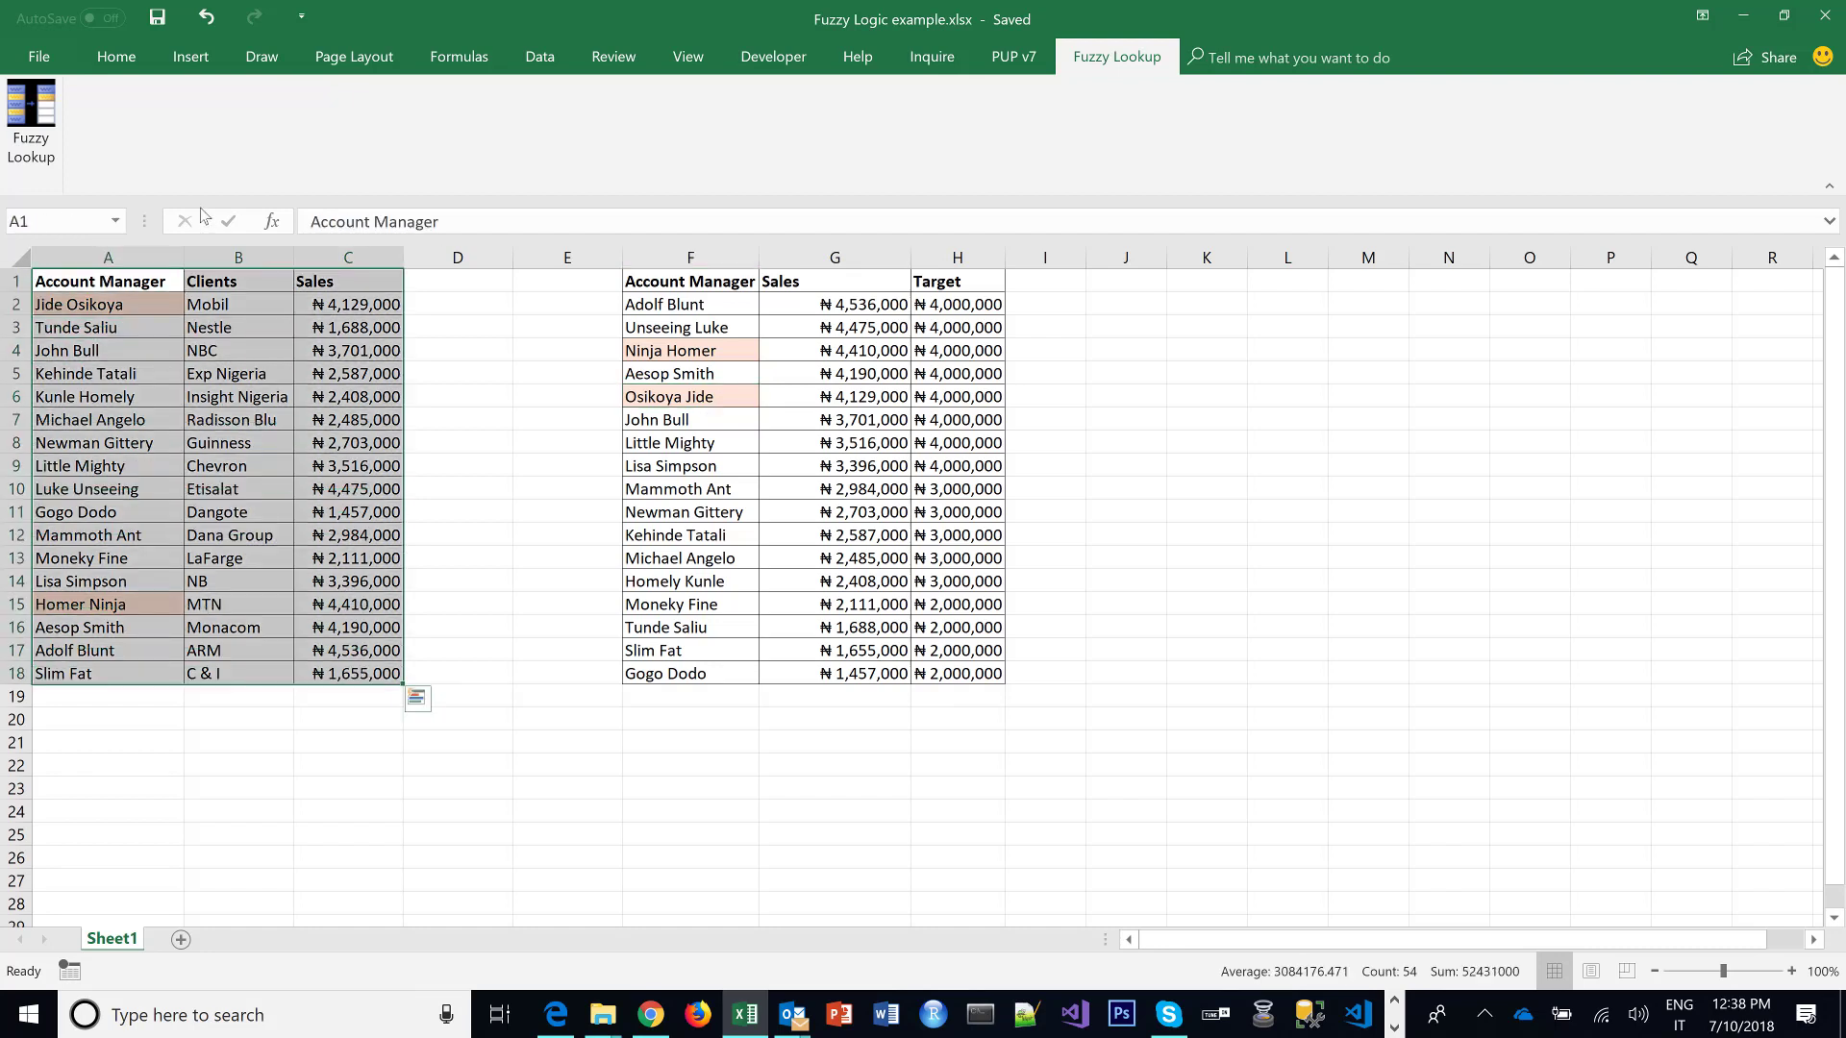
- Format A1:C18 as a table with the first Light style and headers, then select F1:H18
click(113, 67)
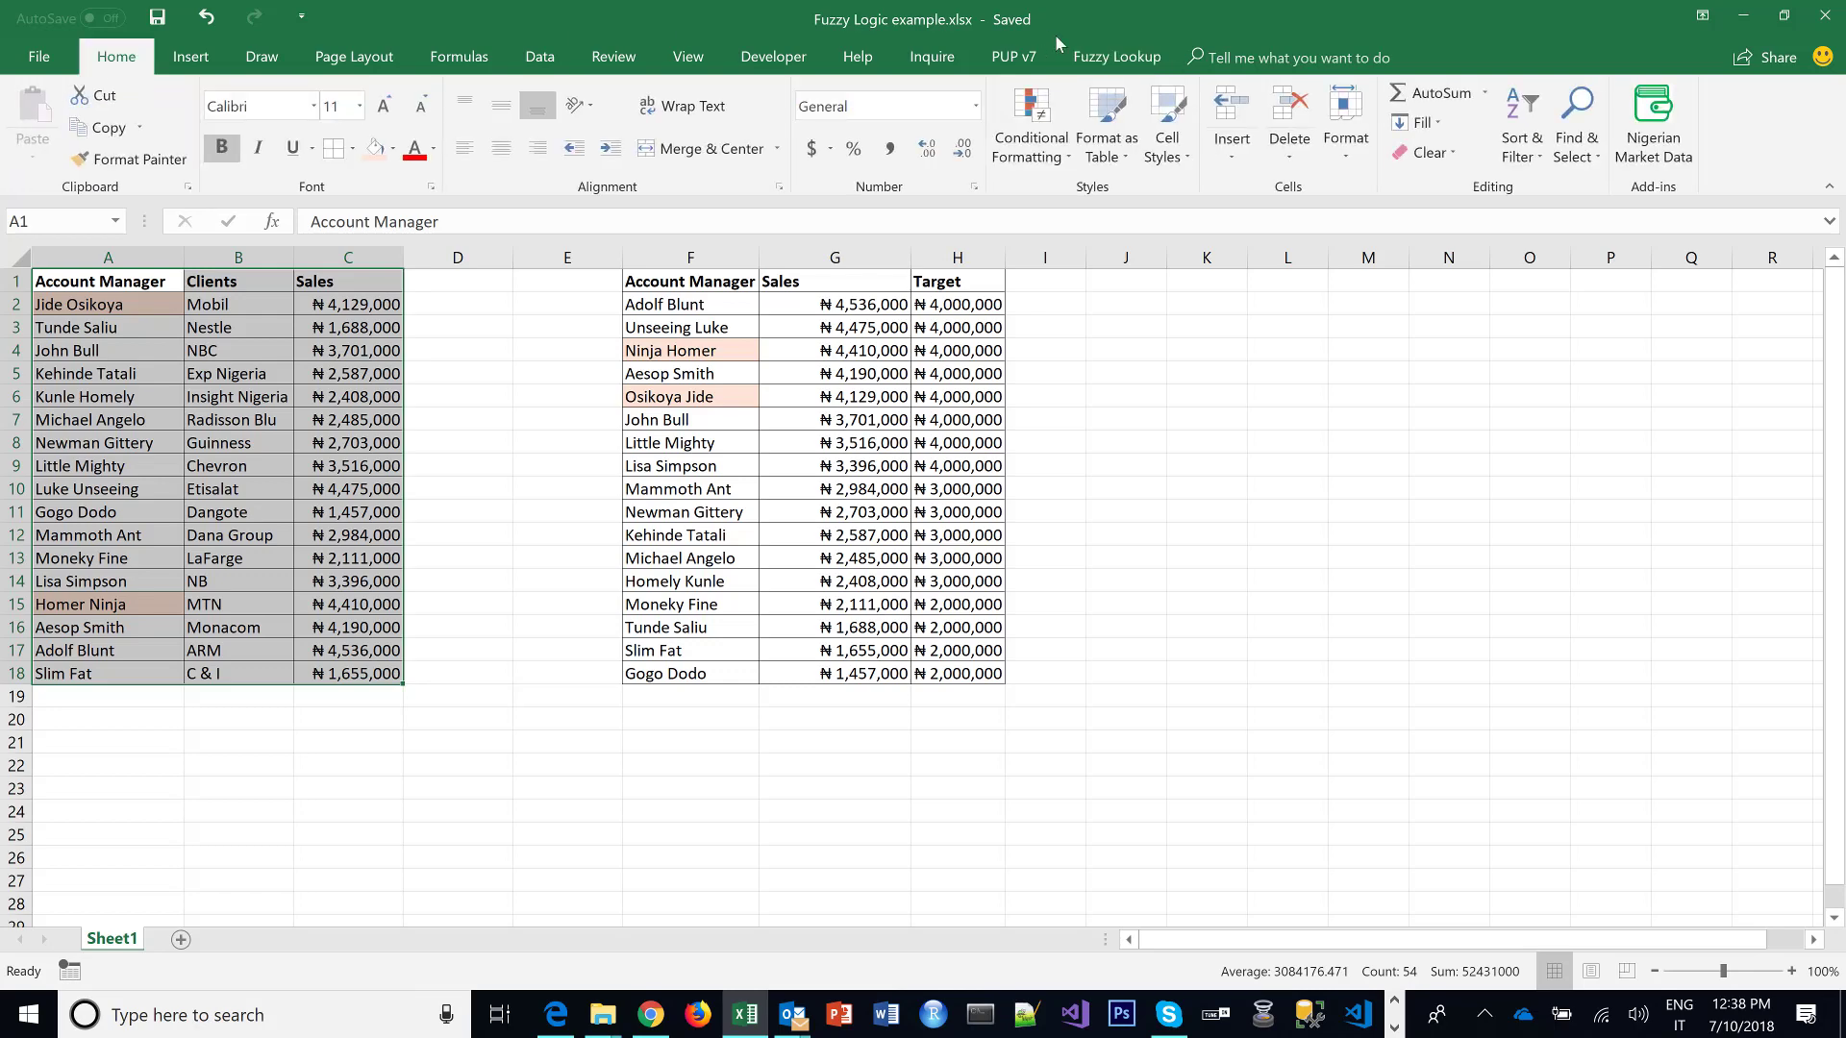
click(1122, 113)
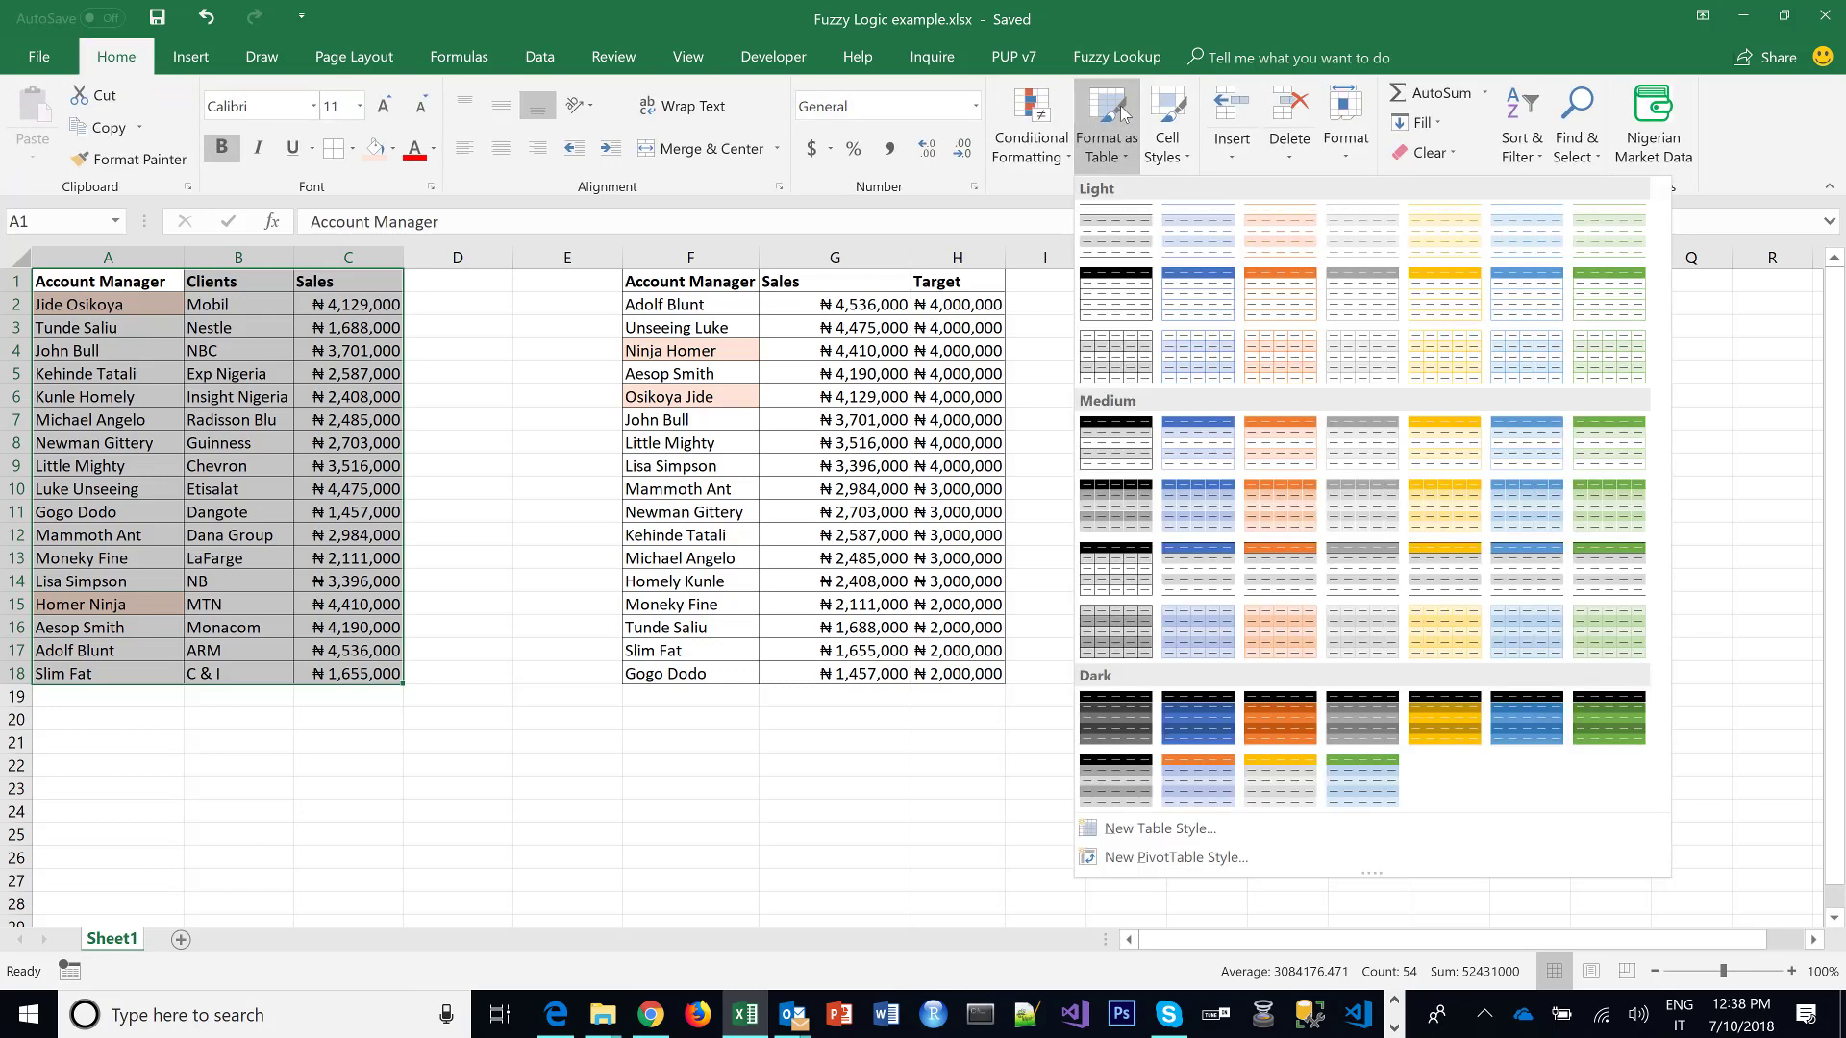
click(1127, 240)
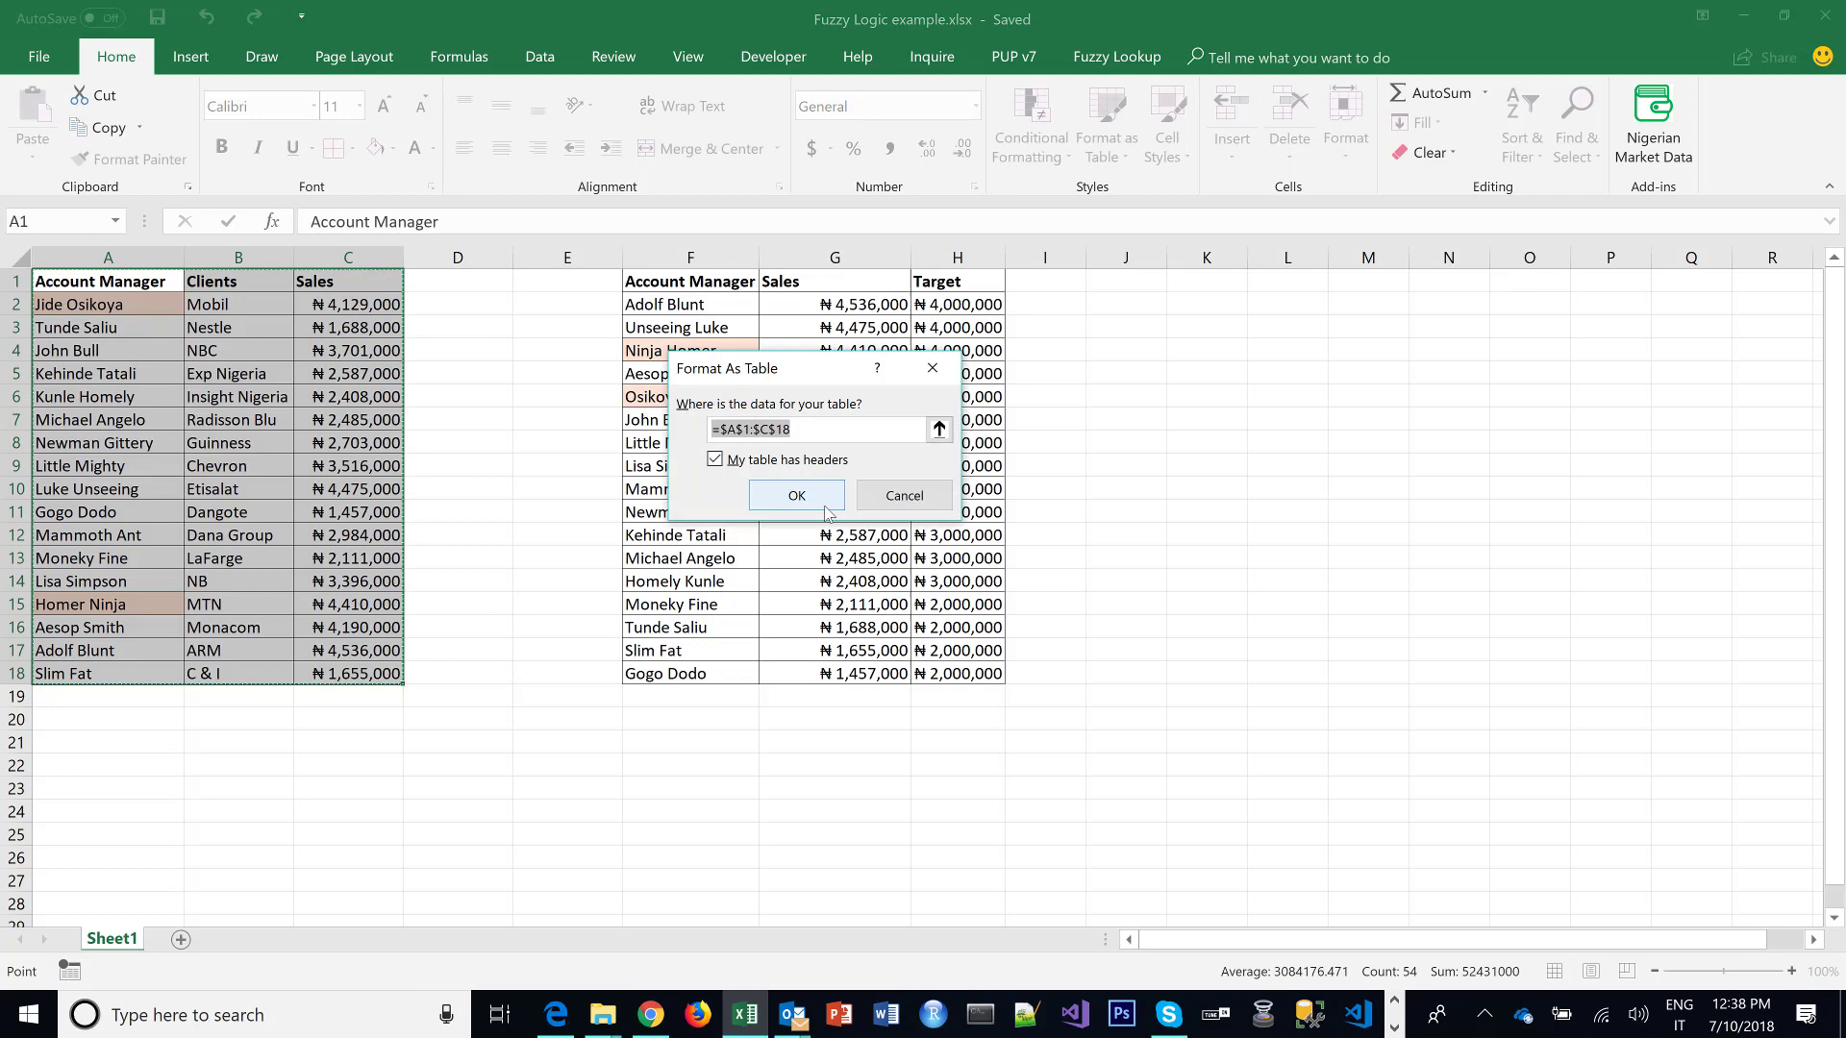
click(797, 495)
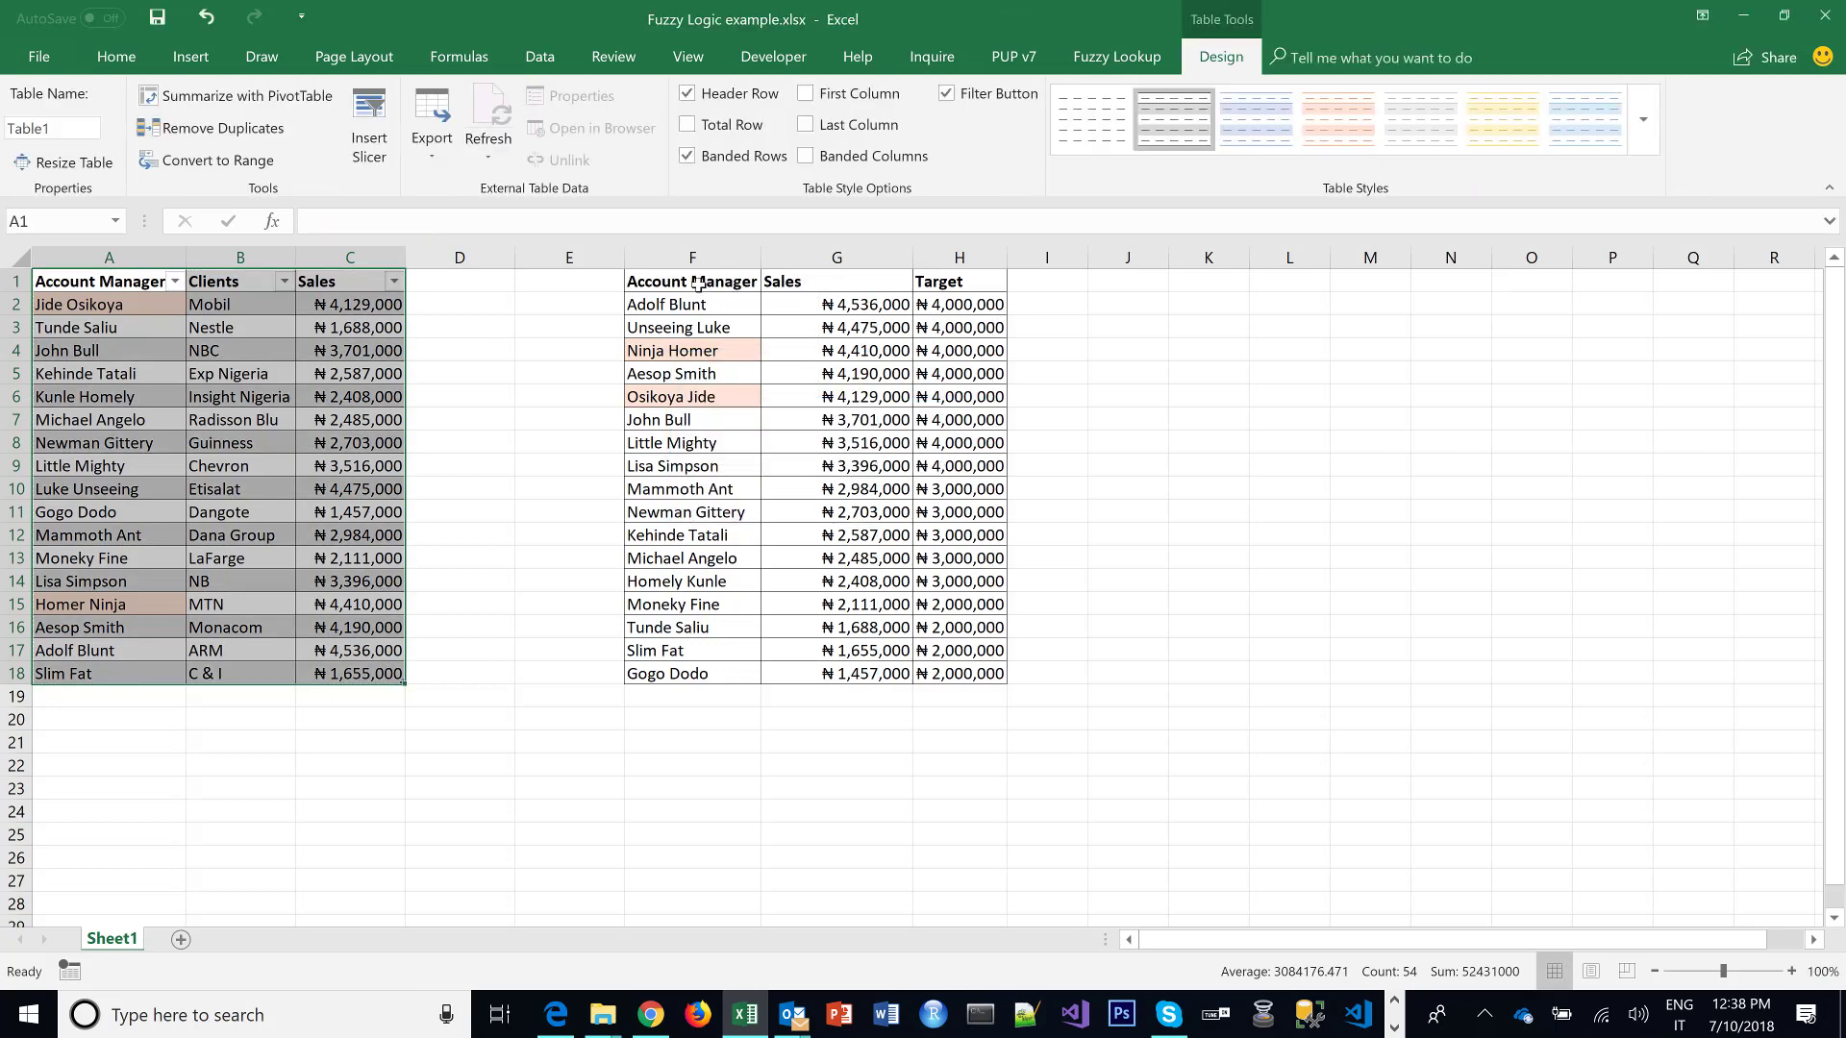
drag(698, 281, 964, 675)
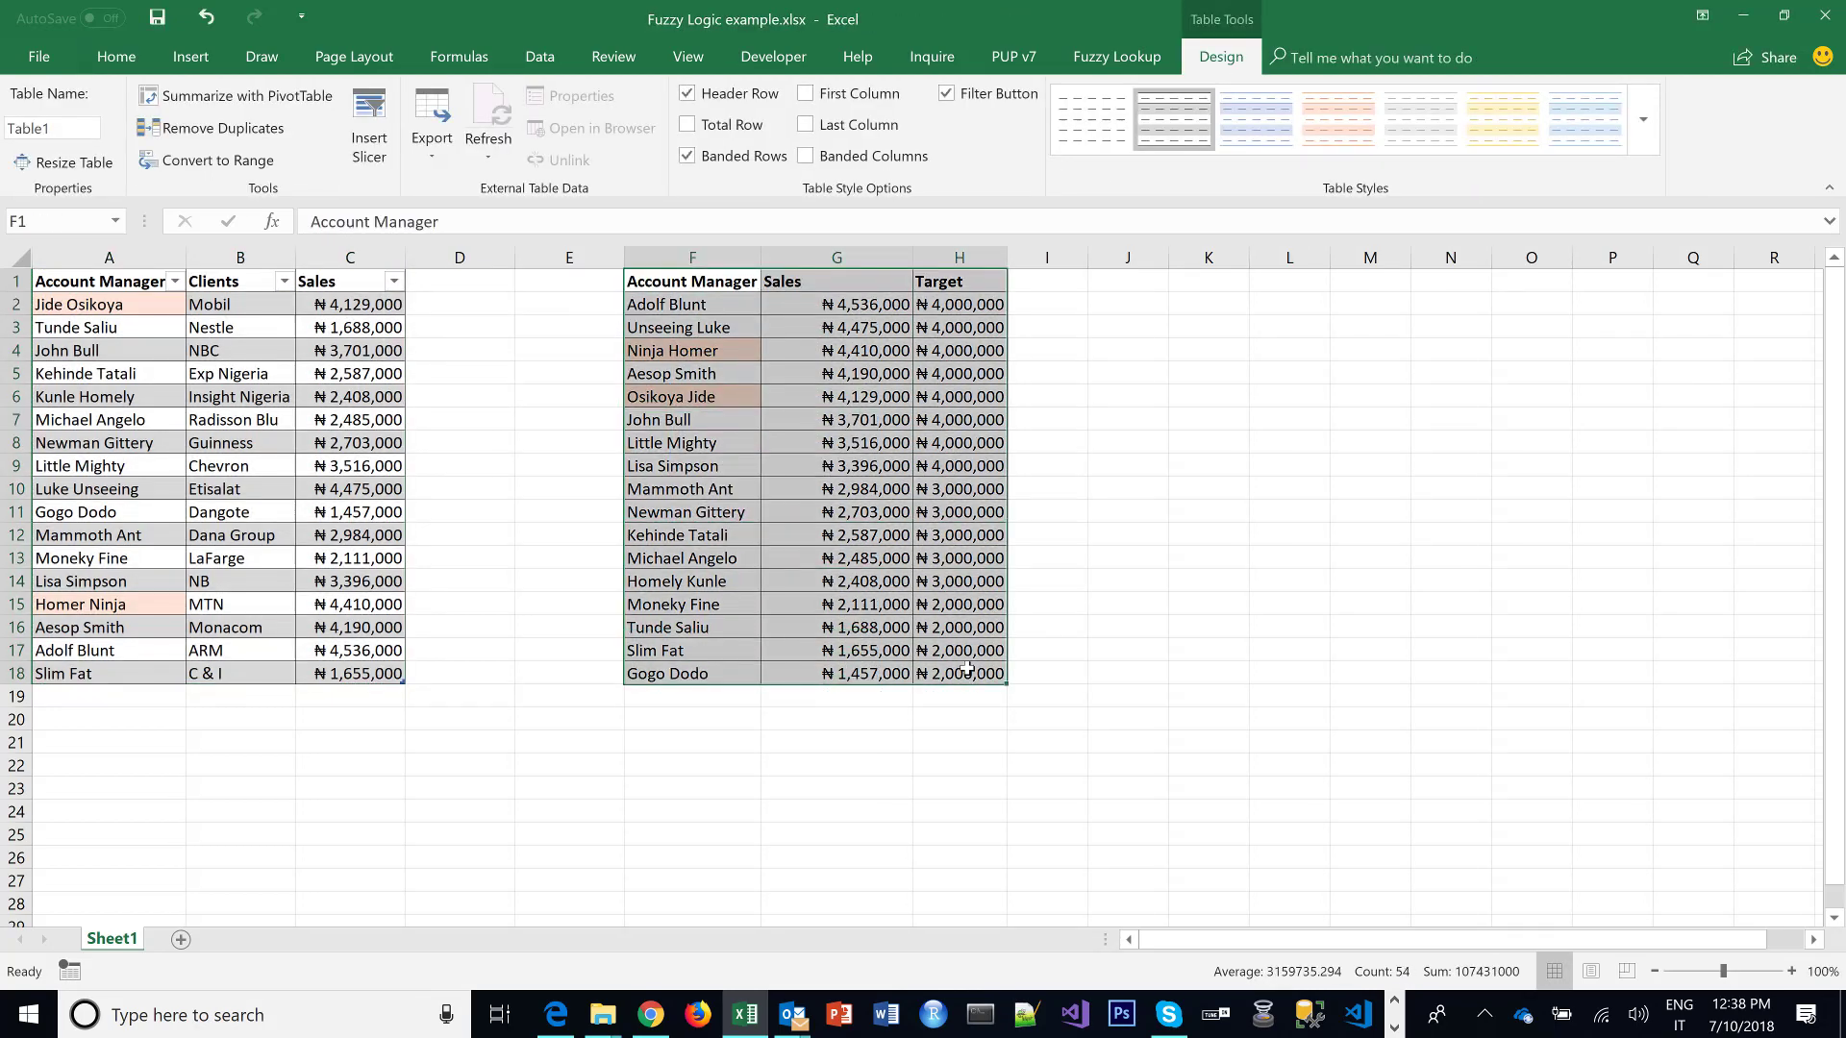
- Format F1:H18 as a banded Table2 with headers, then bring up the Fuzzy Lookup commands
click(115, 57)
click(1116, 176)
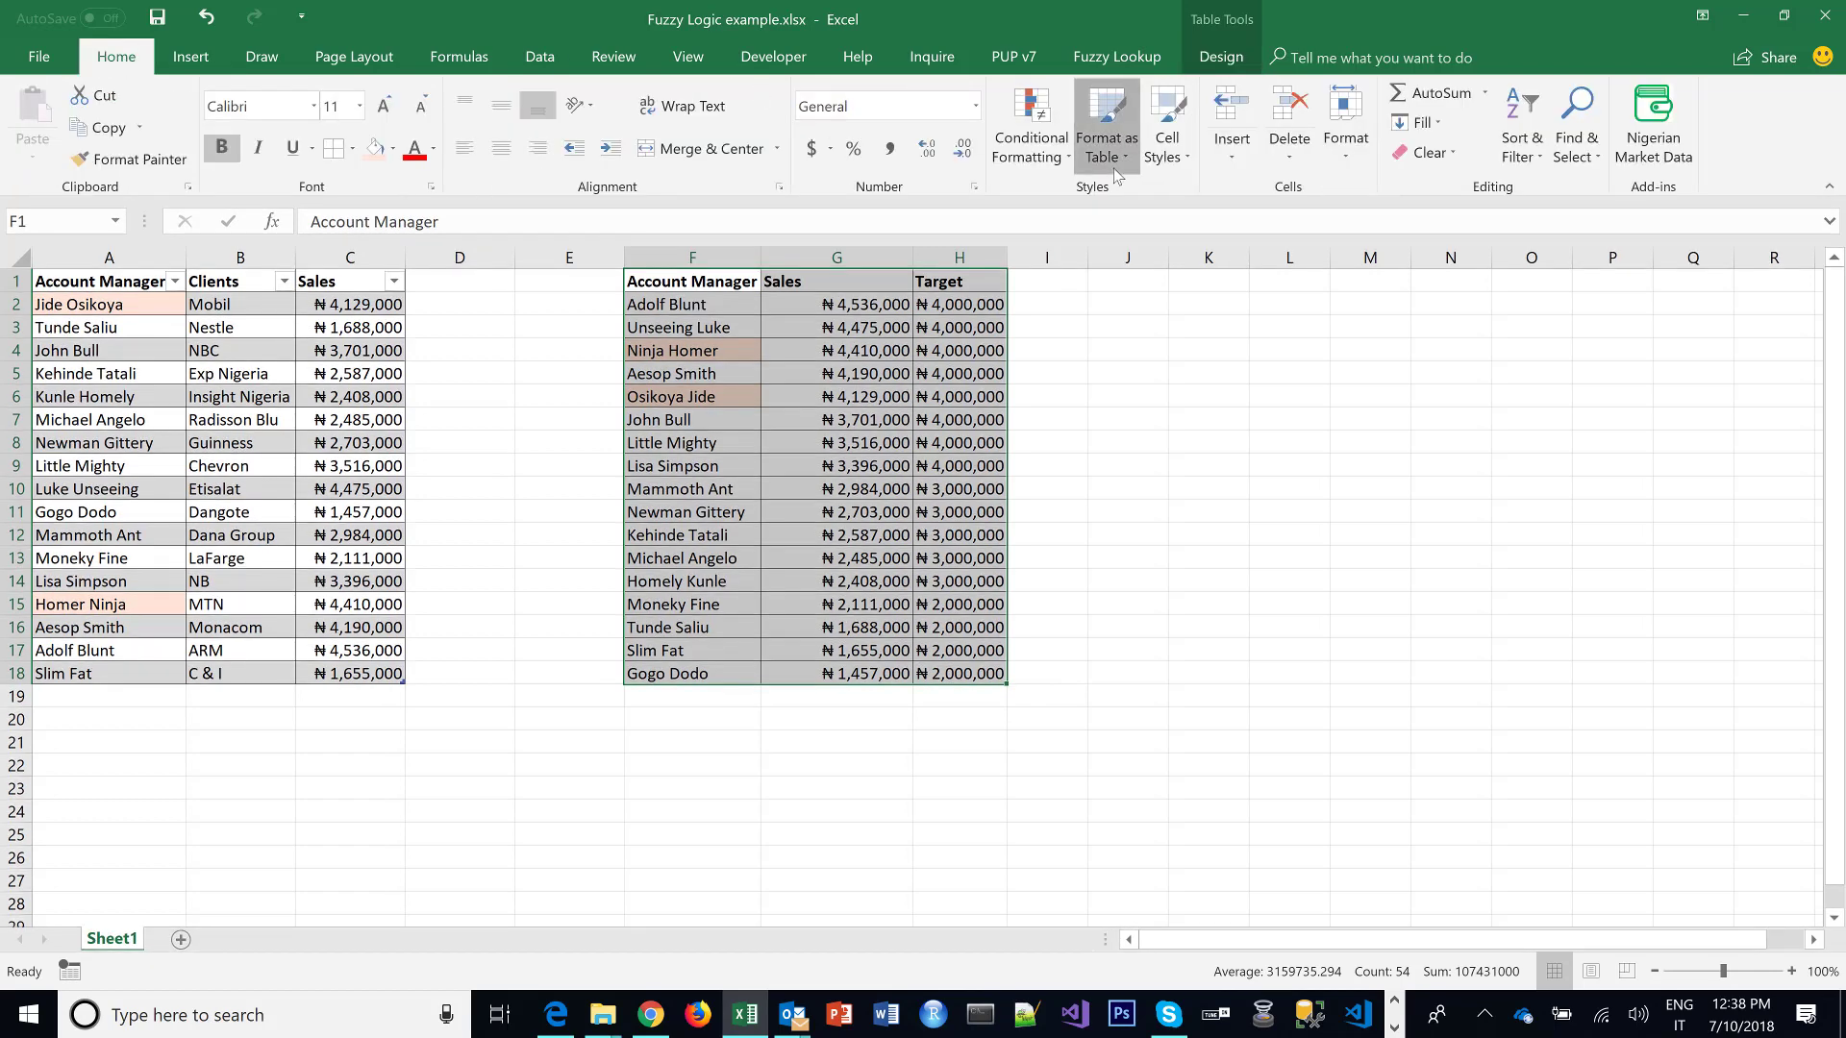
click(1127, 228)
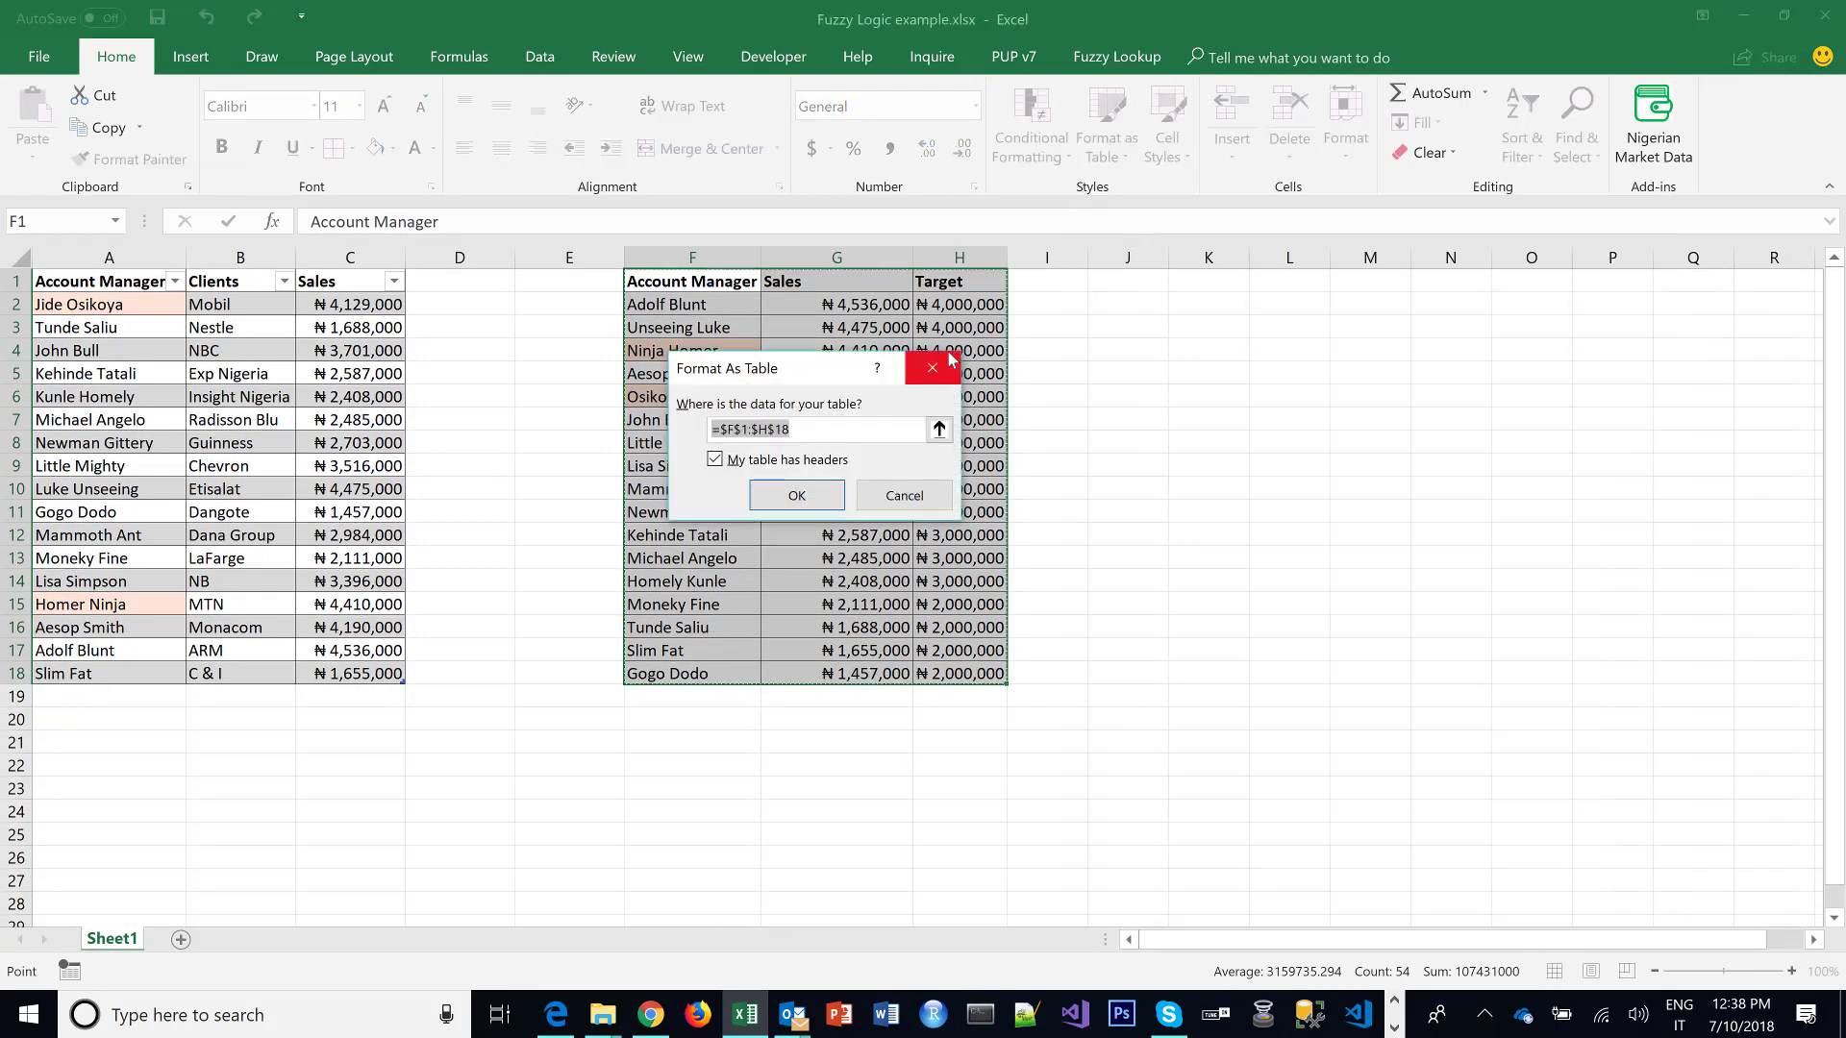
click(810, 495)
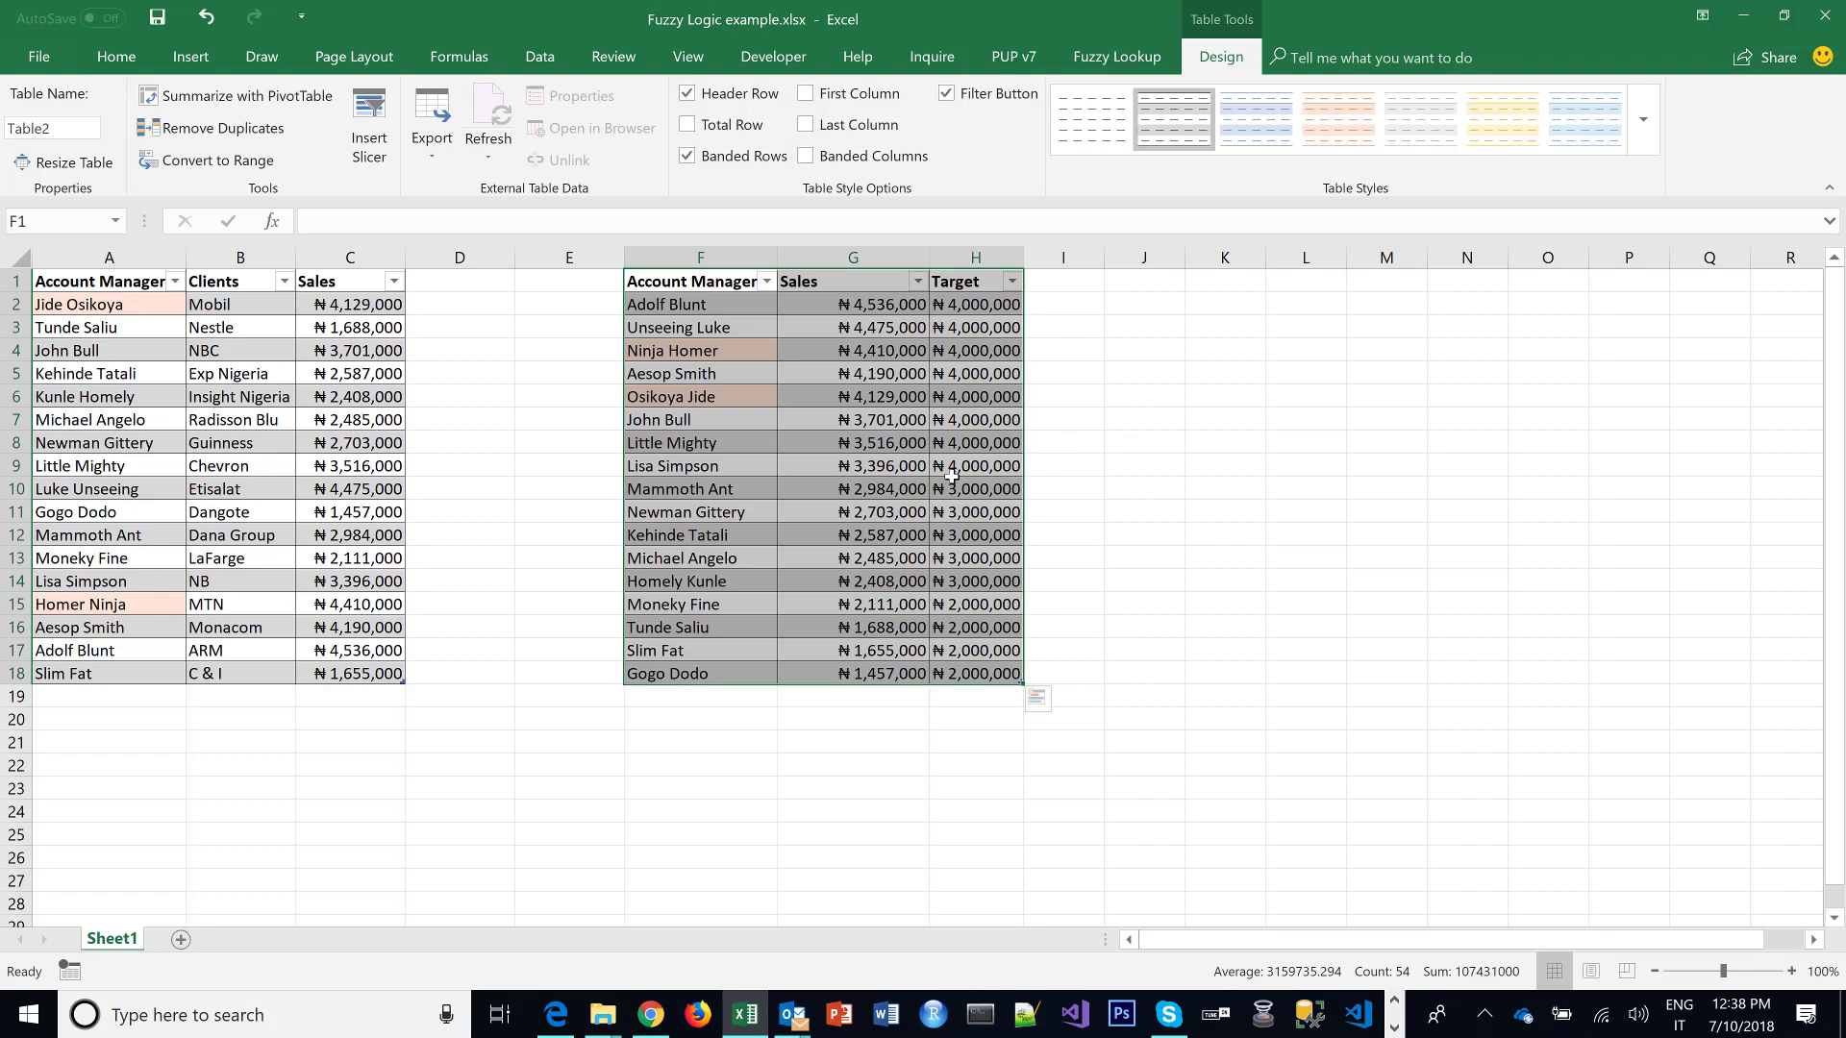
click(570, 444)
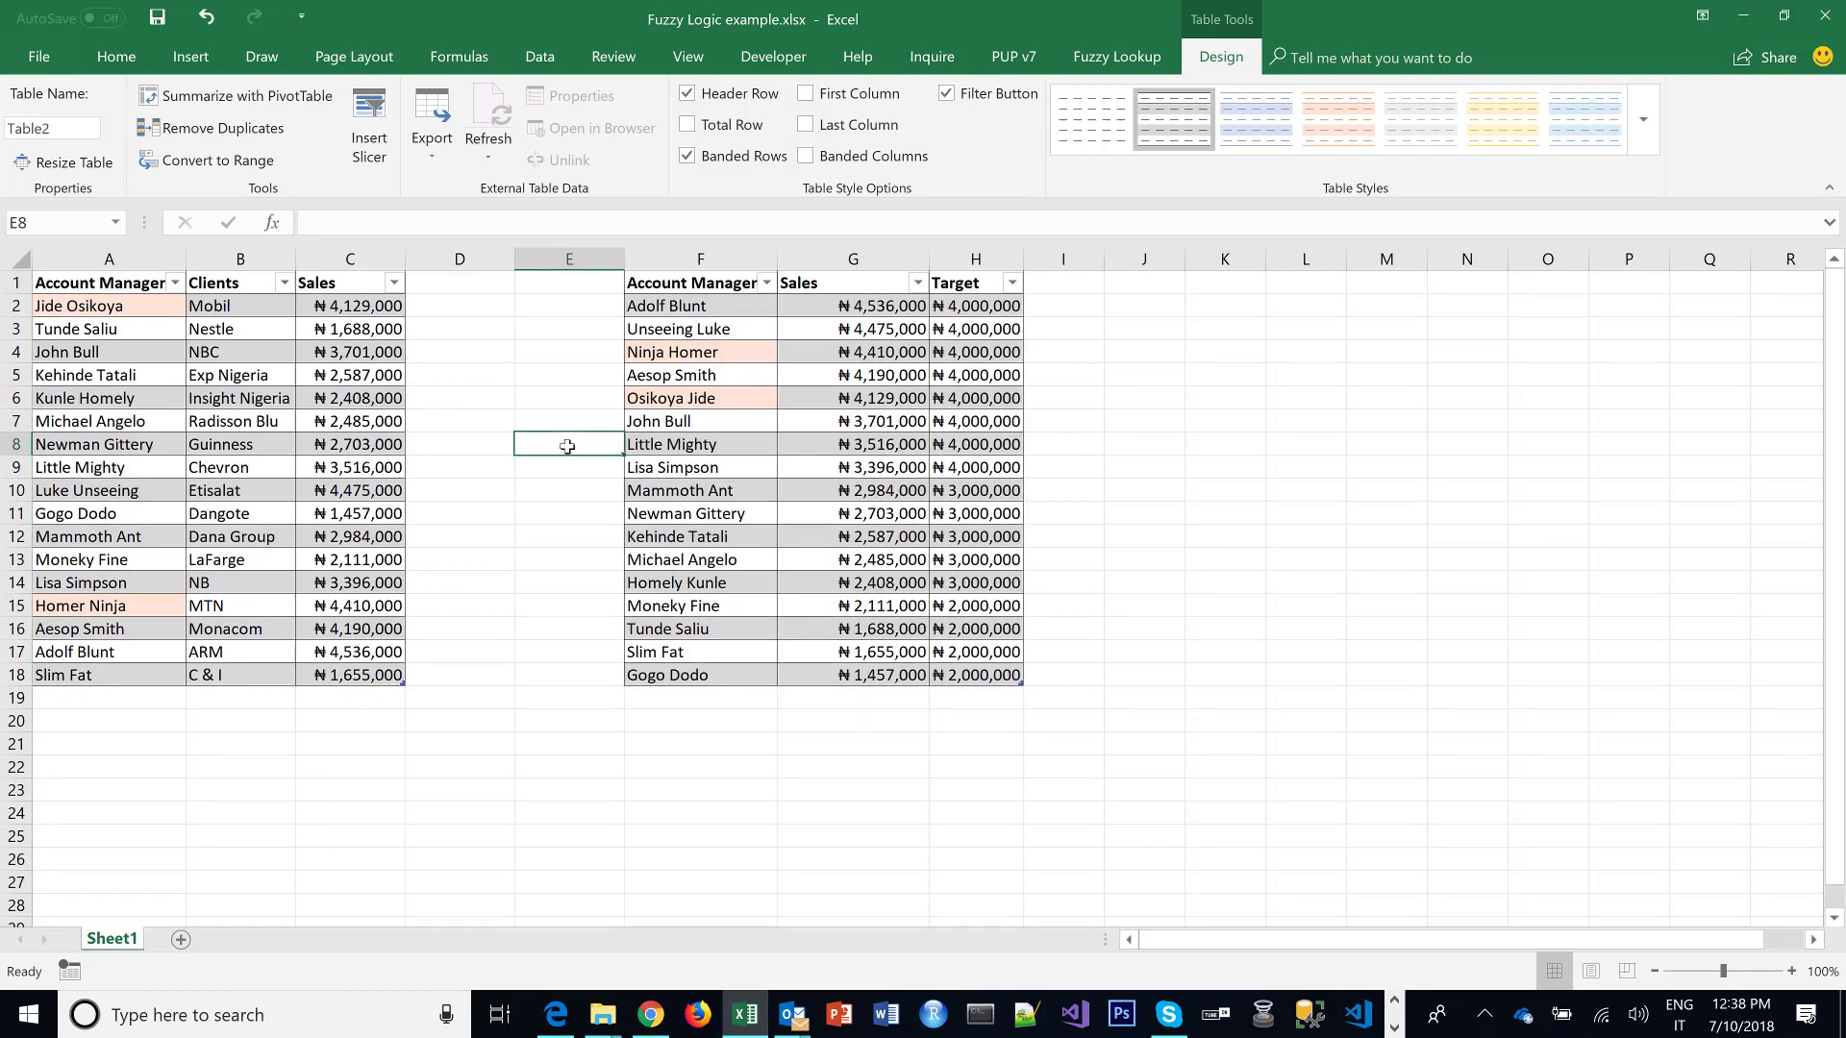
click(1115, 56)
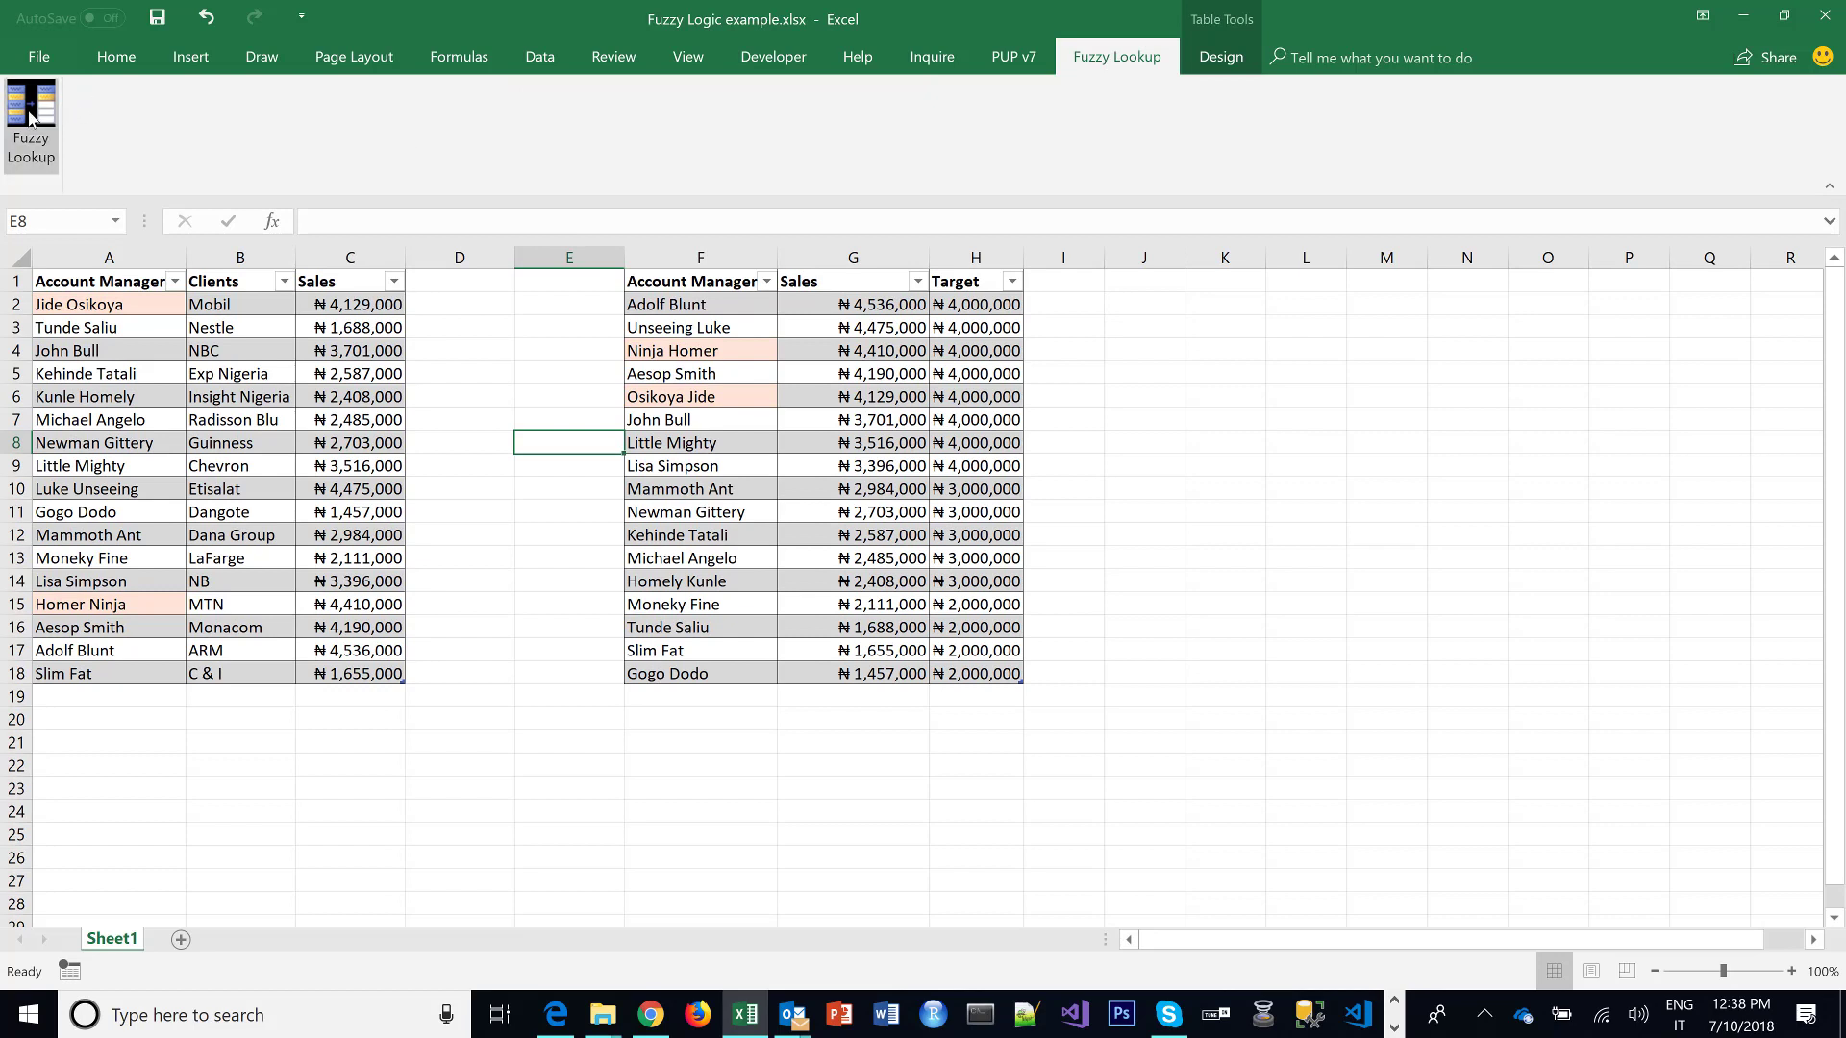
- Set Fuzzy Lookup's left table to Table1, right table to Table2, with results at J1
click(30, 118)
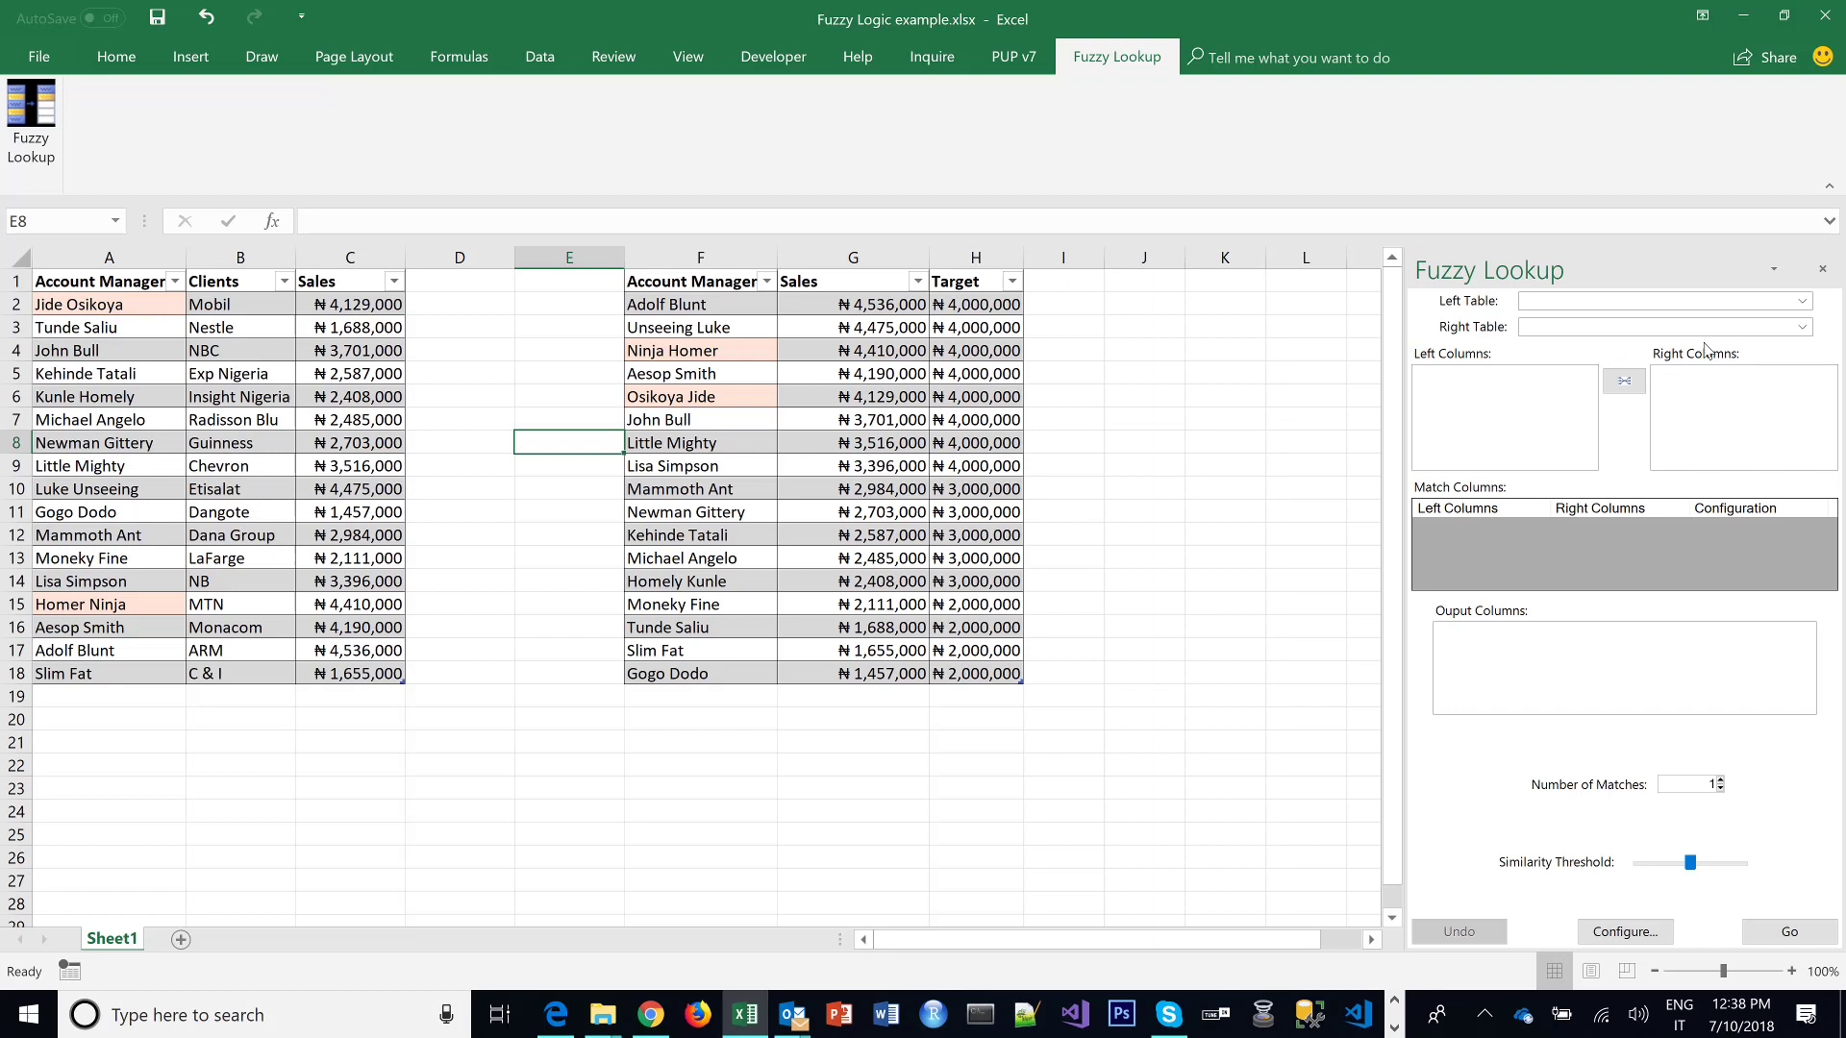
click(1804, 304)
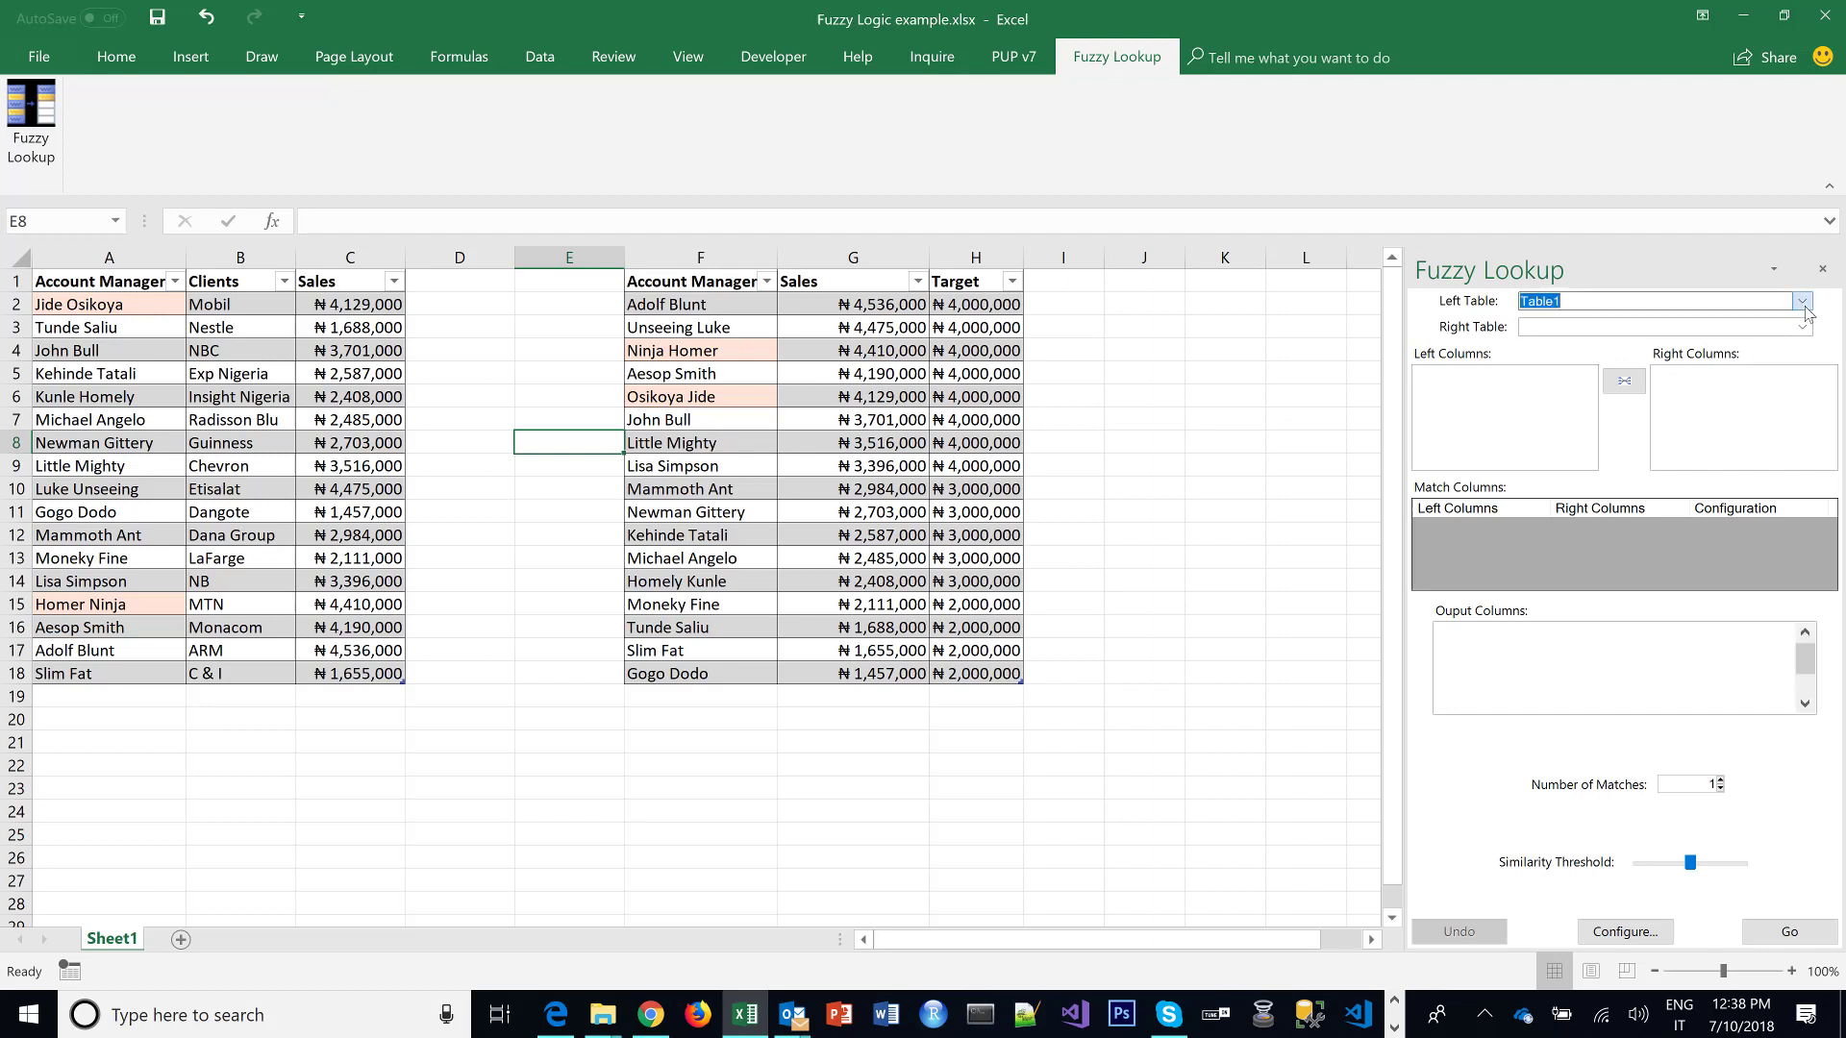
click(1836, 319)
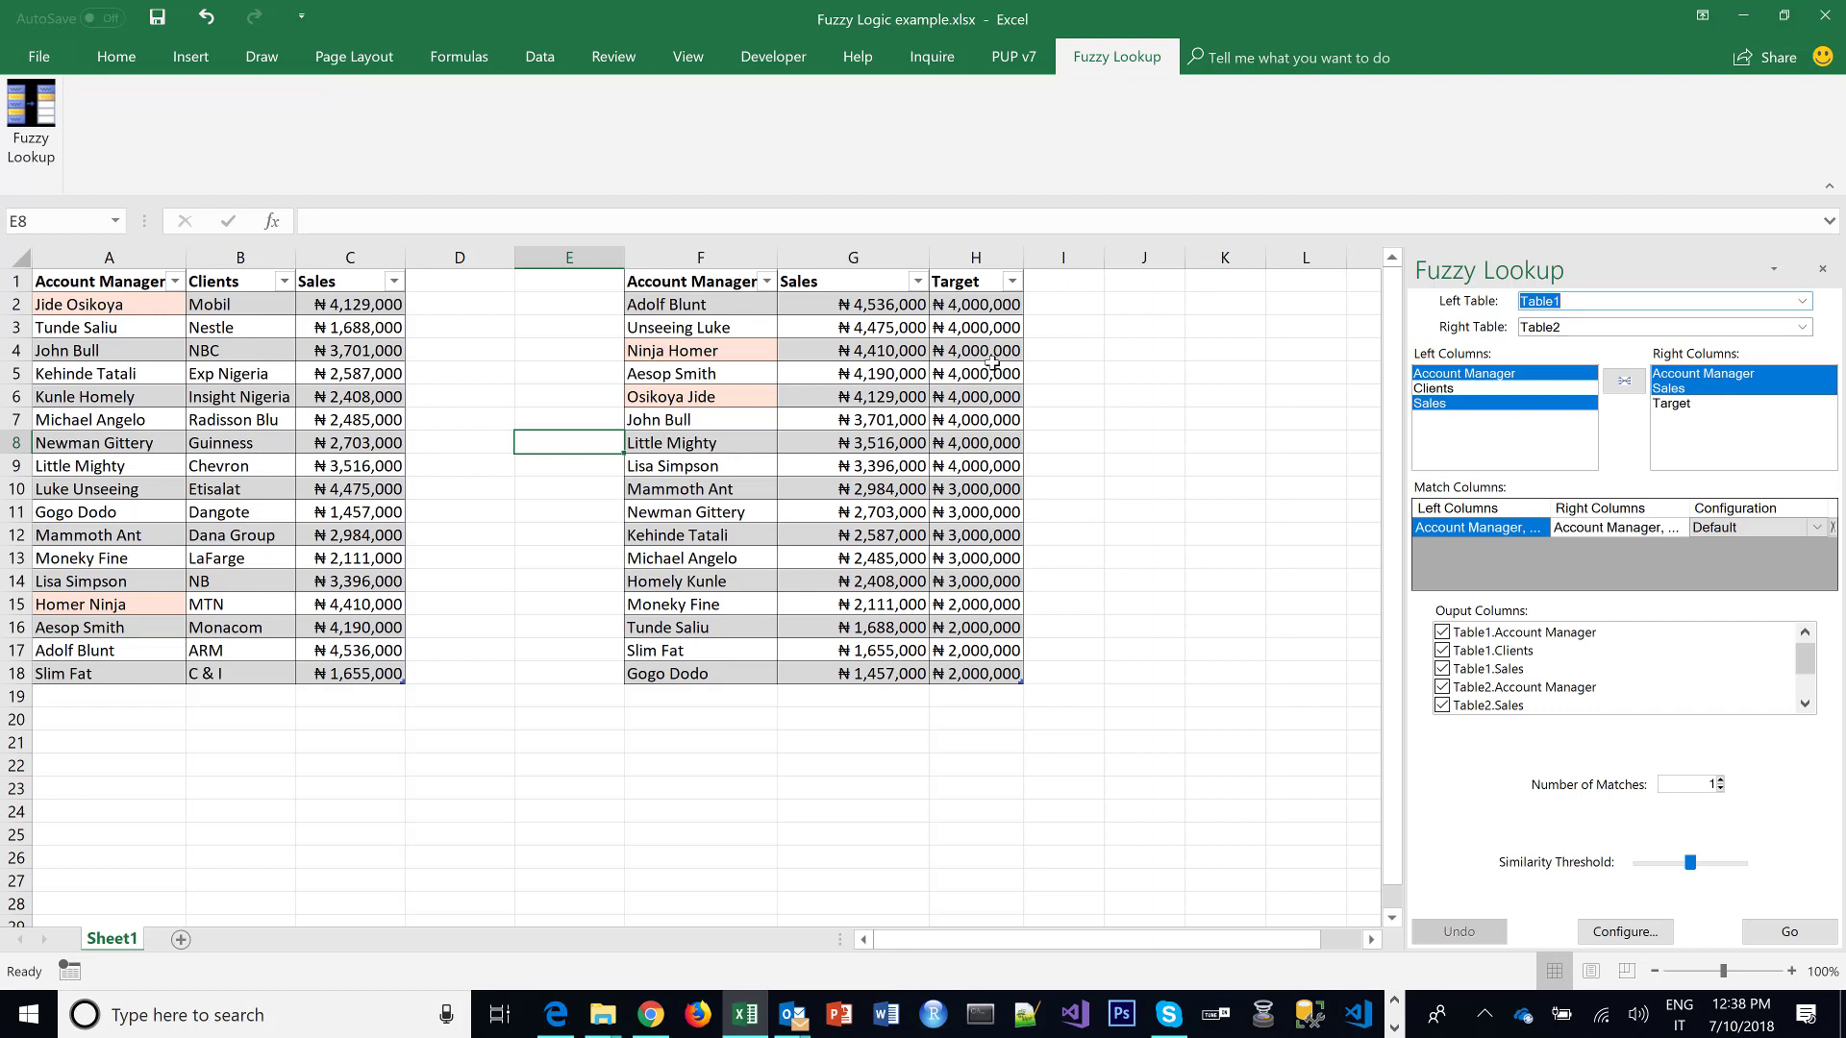
click(1147, 285)
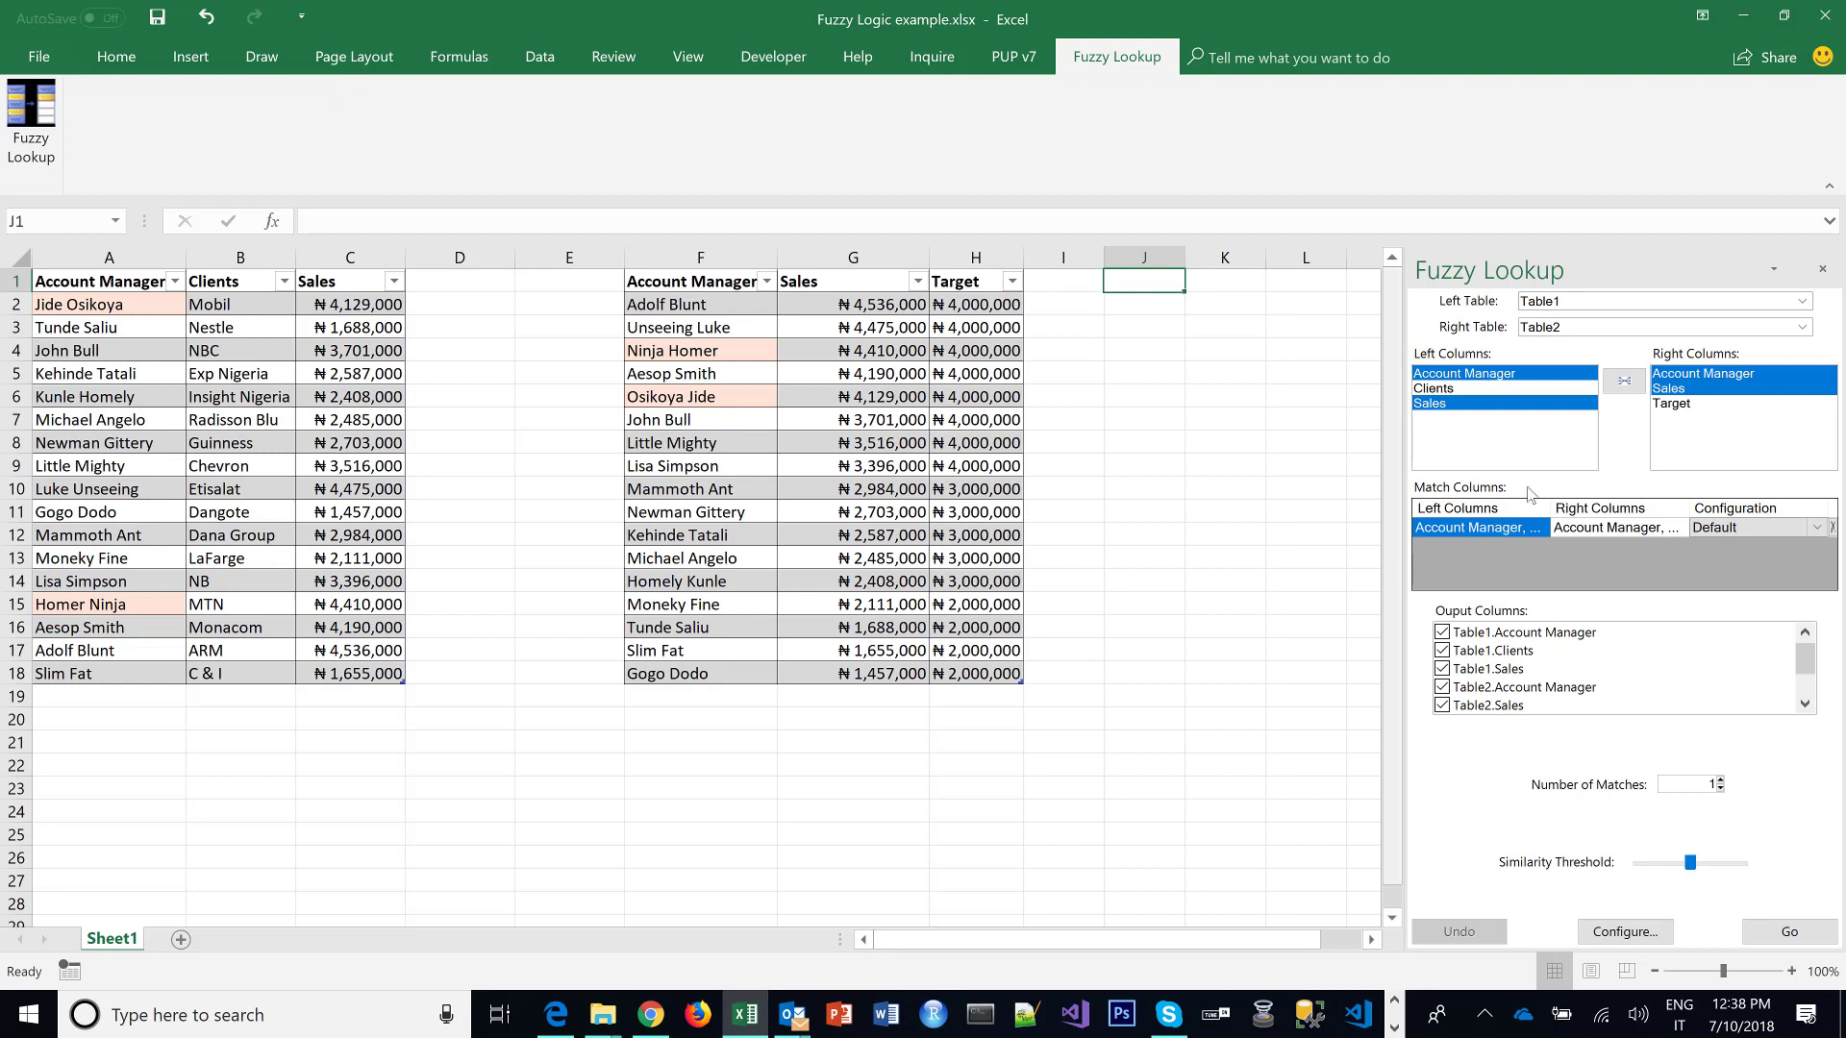
- Match only the Account Manager columns of both tables, dropping Sales
click(1541, 377)
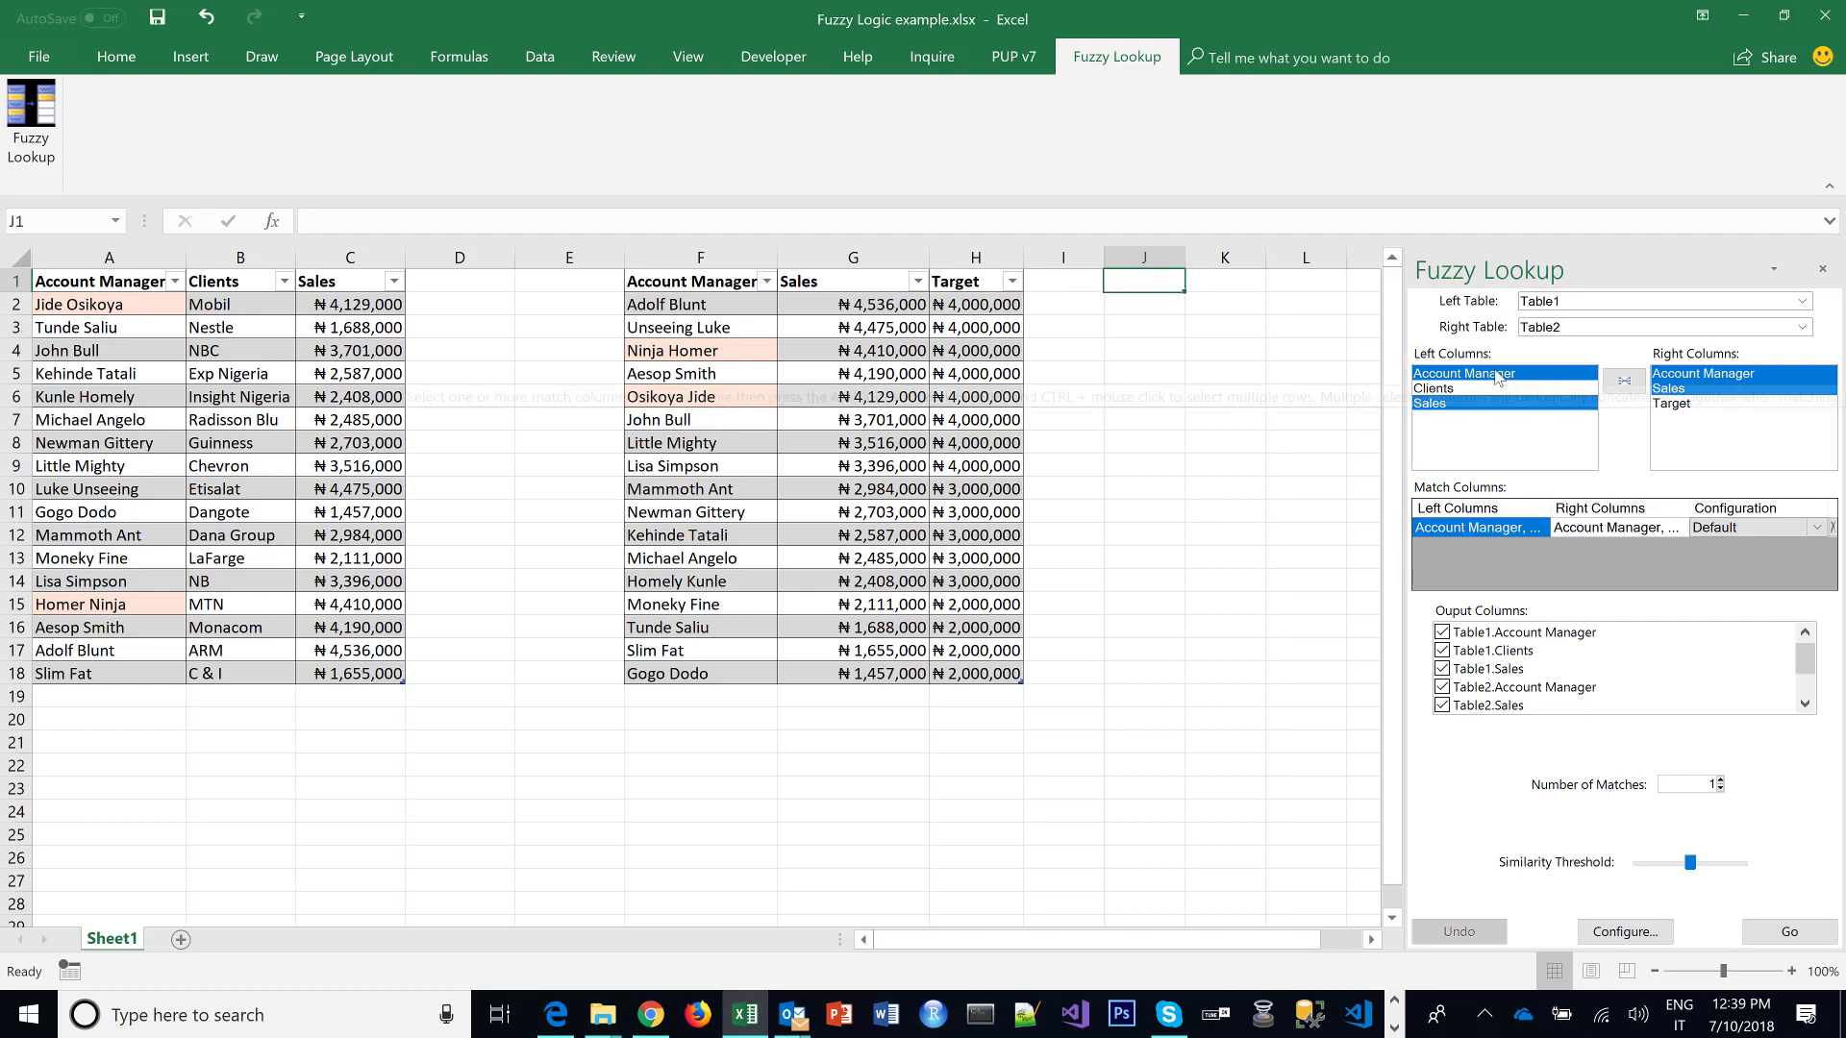
click(1495, 425)
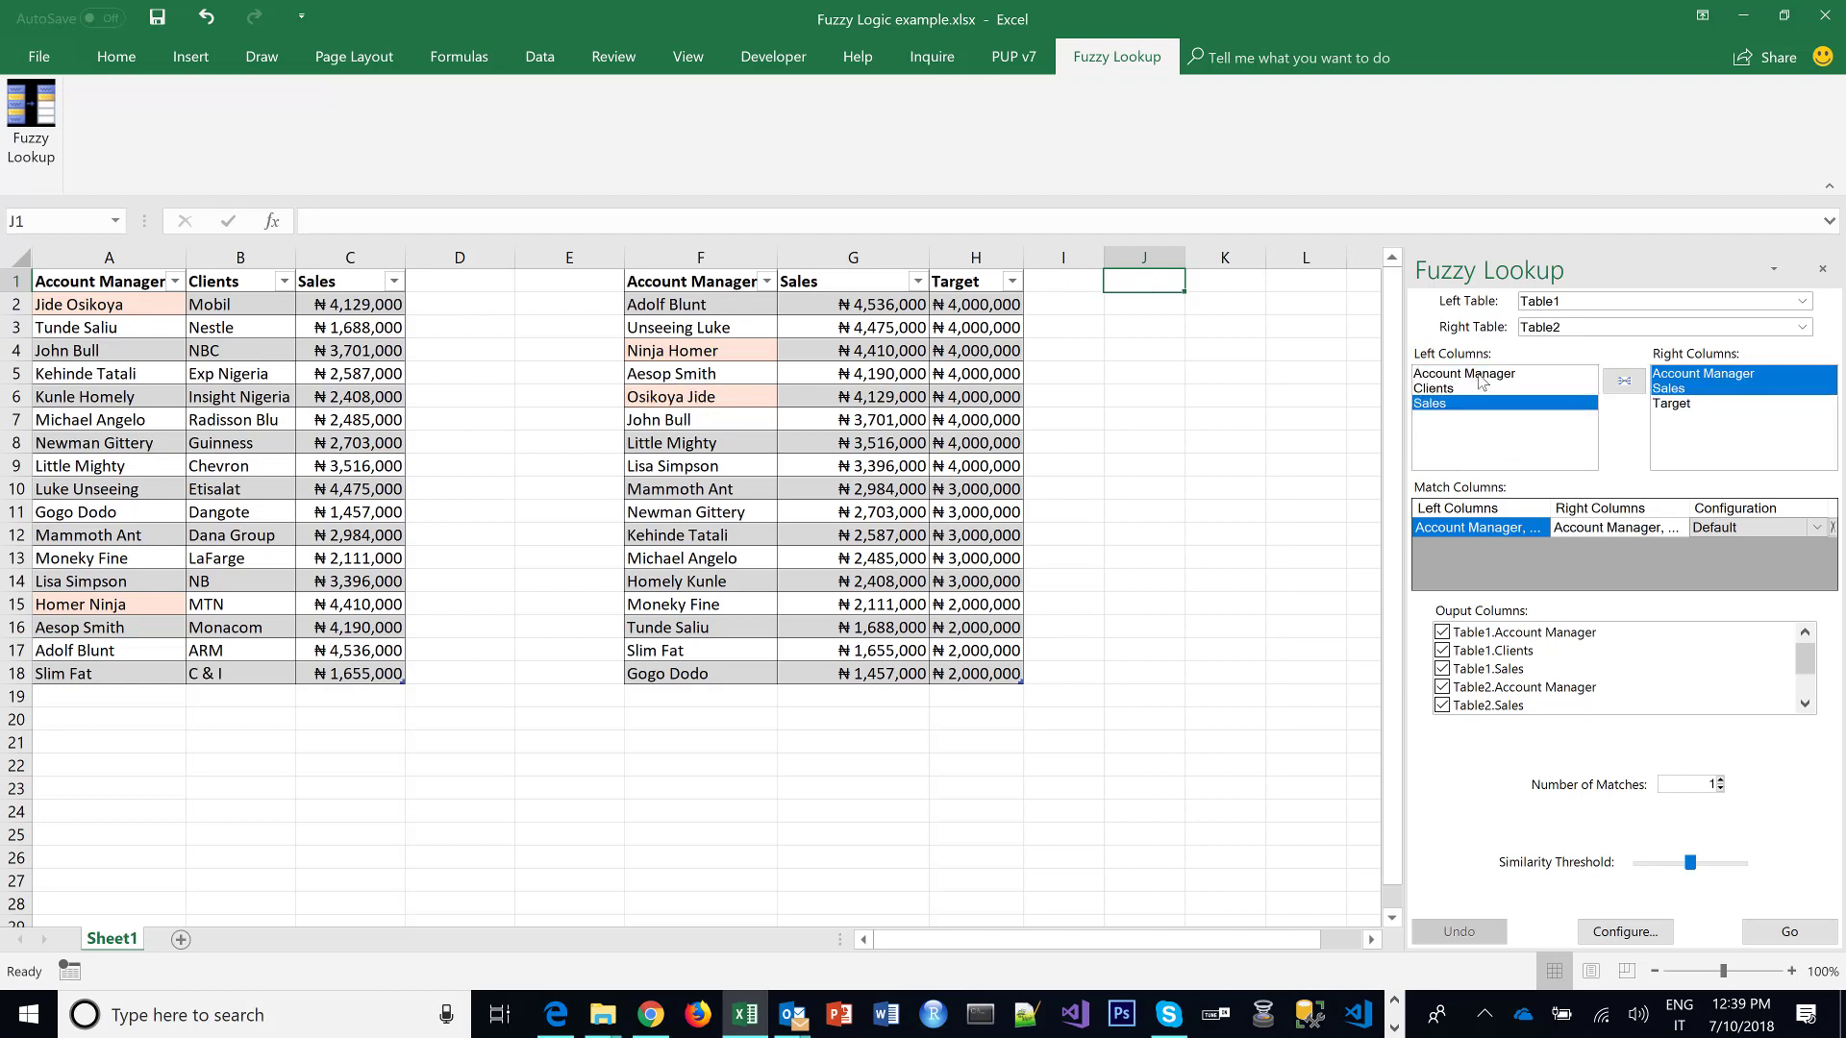
click(1481, 379)
click(1699, 377)
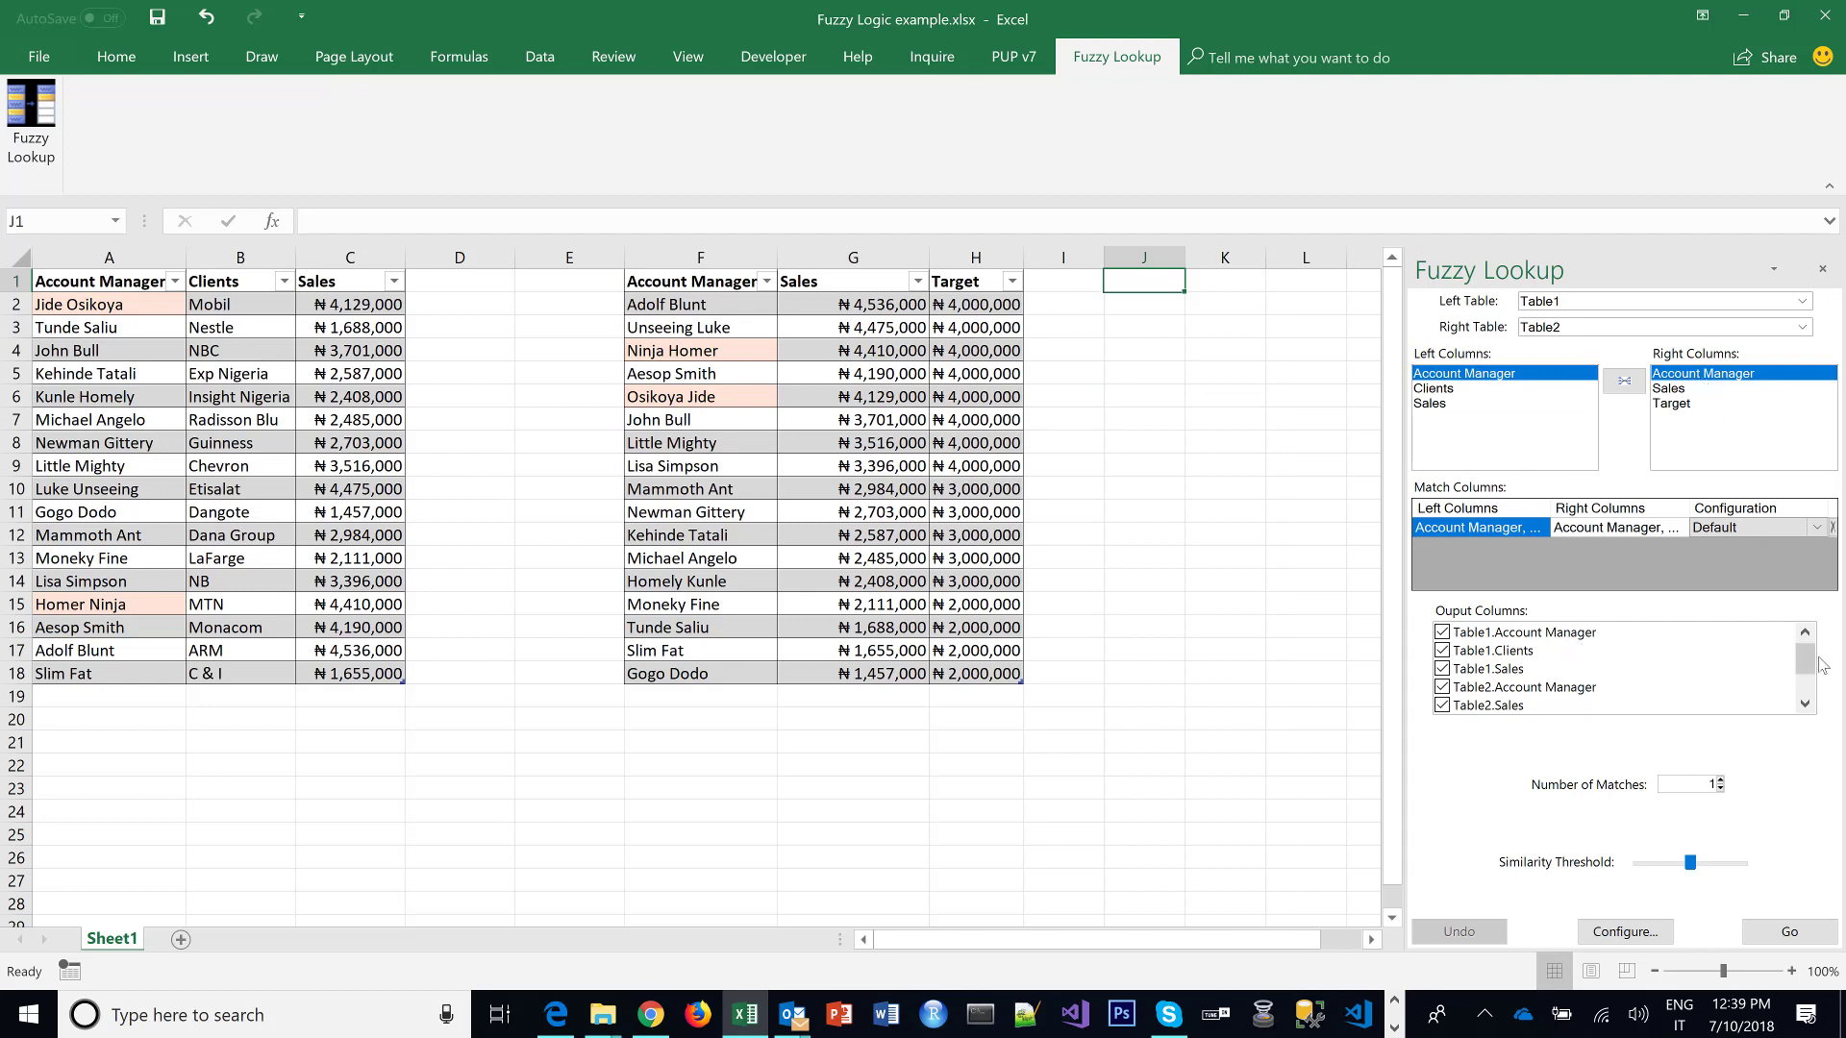
- Show the Table2.Target output column and set the similarity threshold to 0.71
mouse_move(1806, 673)
mouse_down()
mouse_move(1806, 712)
mouse_move(1802, 663)
mouse_up()
click(1805, 705)
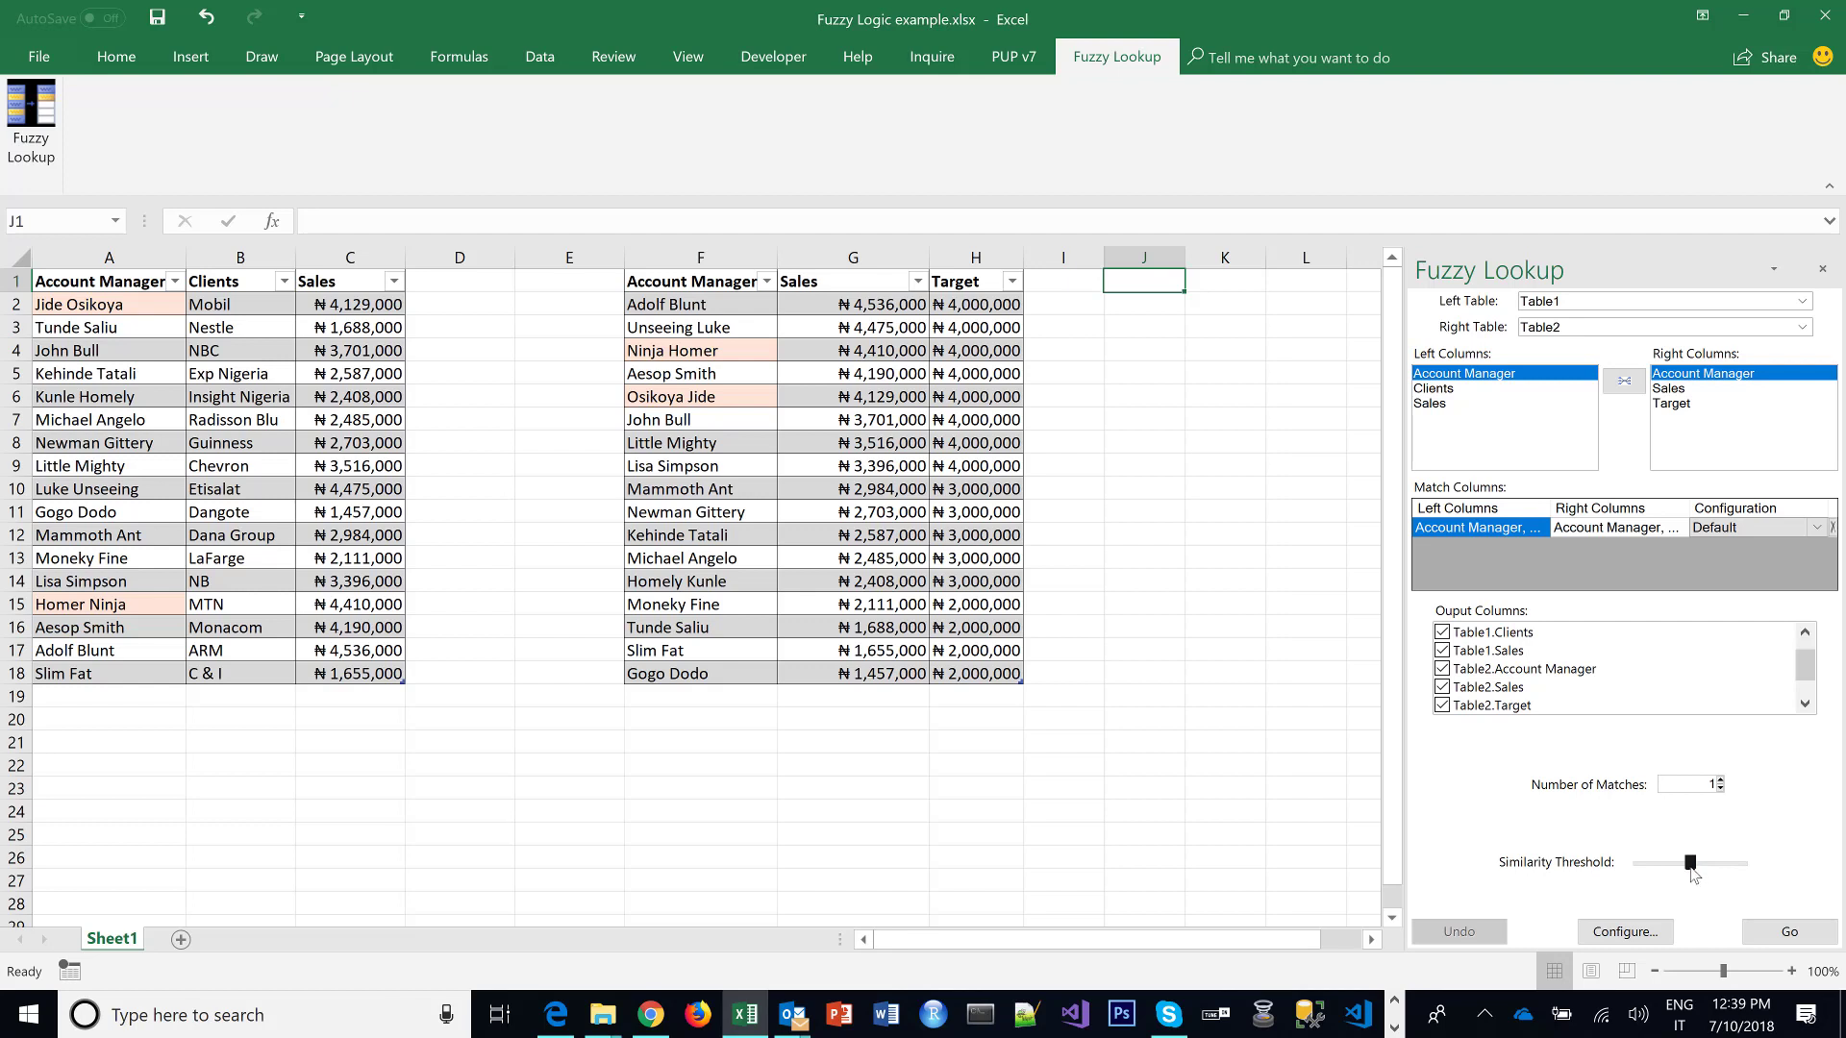
drag(1692, 871, 1717, 872)
drag(1718, 872, 1699, 874)
- Run the fuzzy match and autofit the results columns J through P
click(1787, 933)
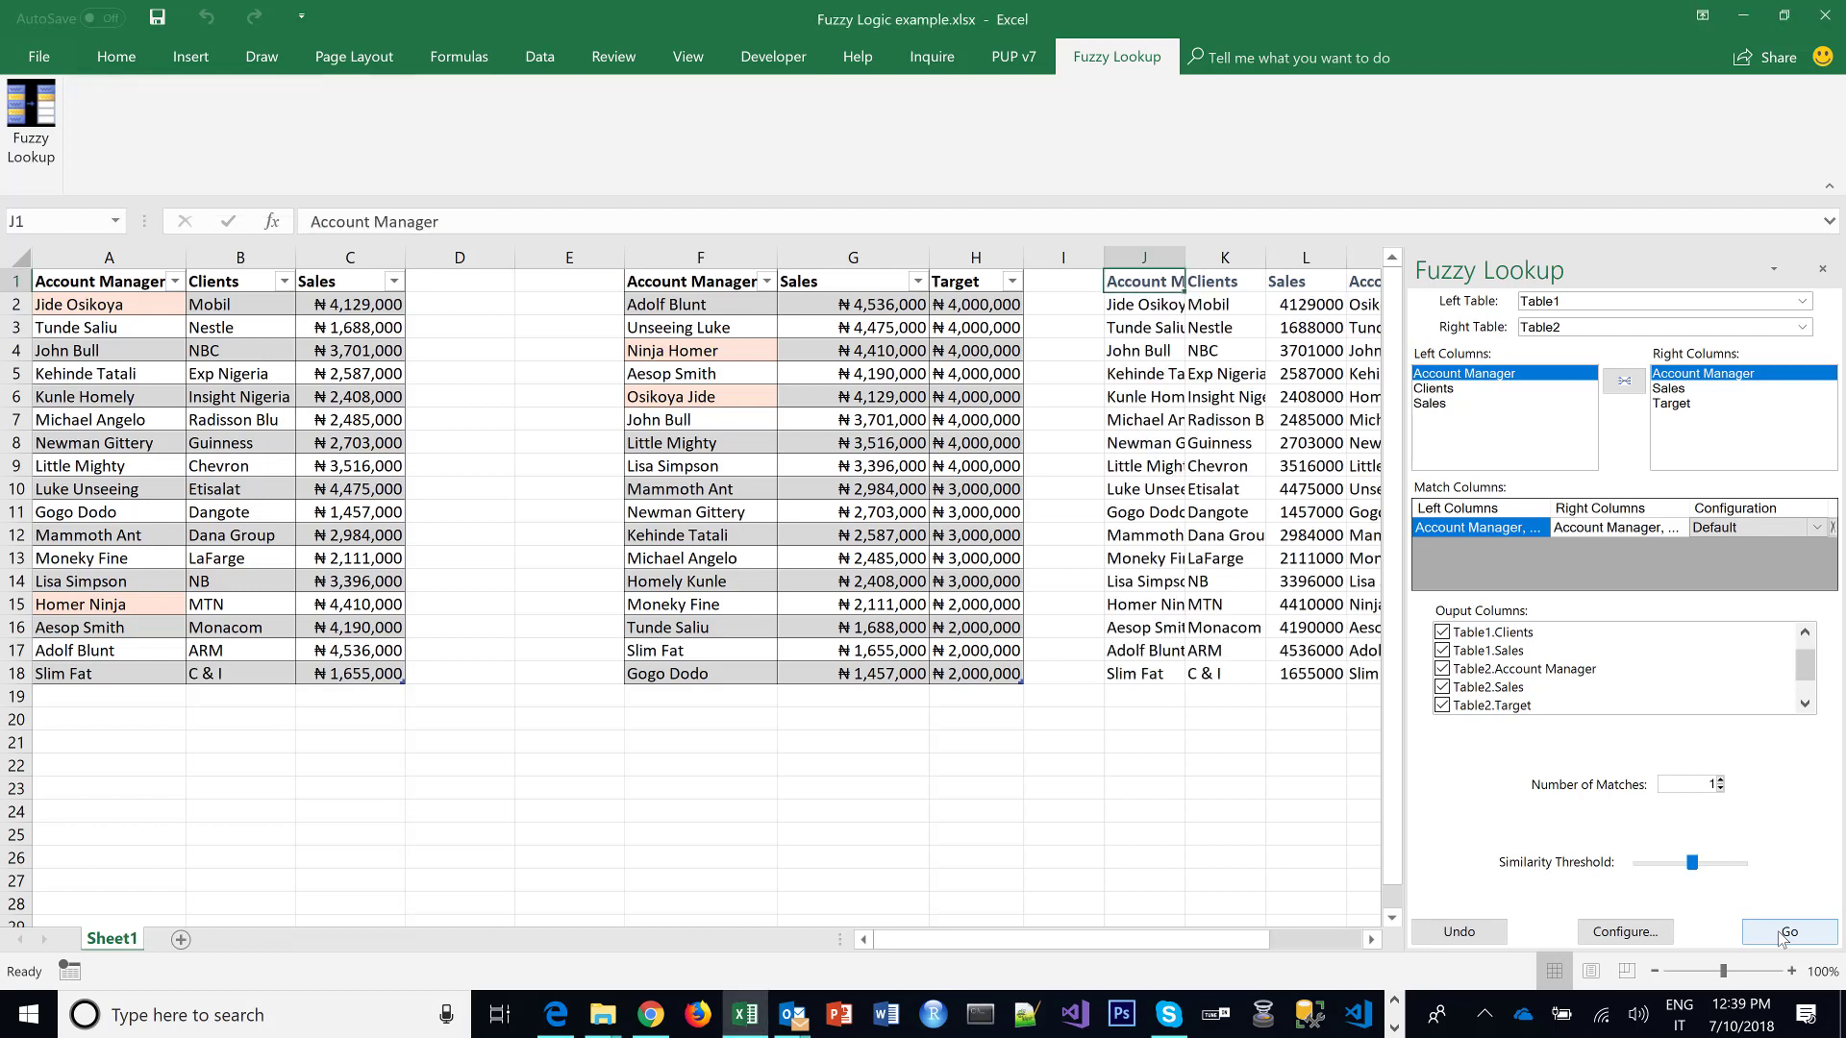
click(1372, 940)
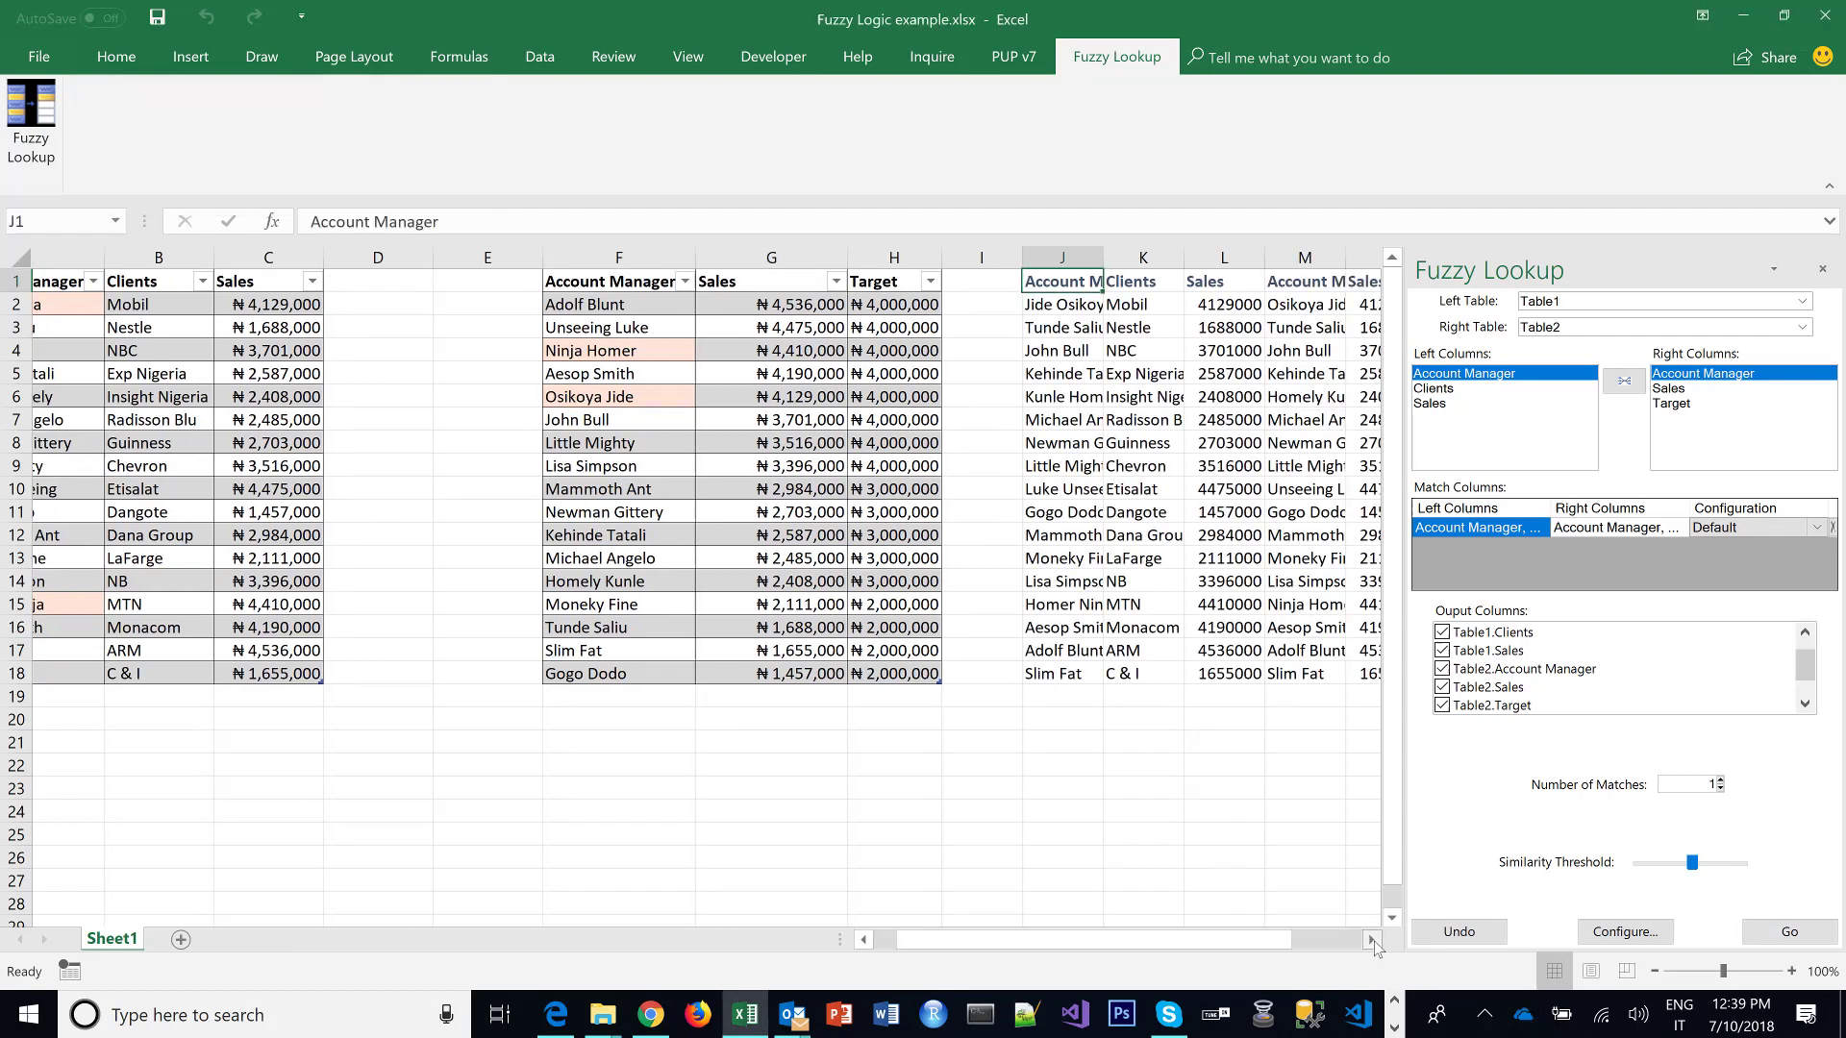
double_click(812, 257)
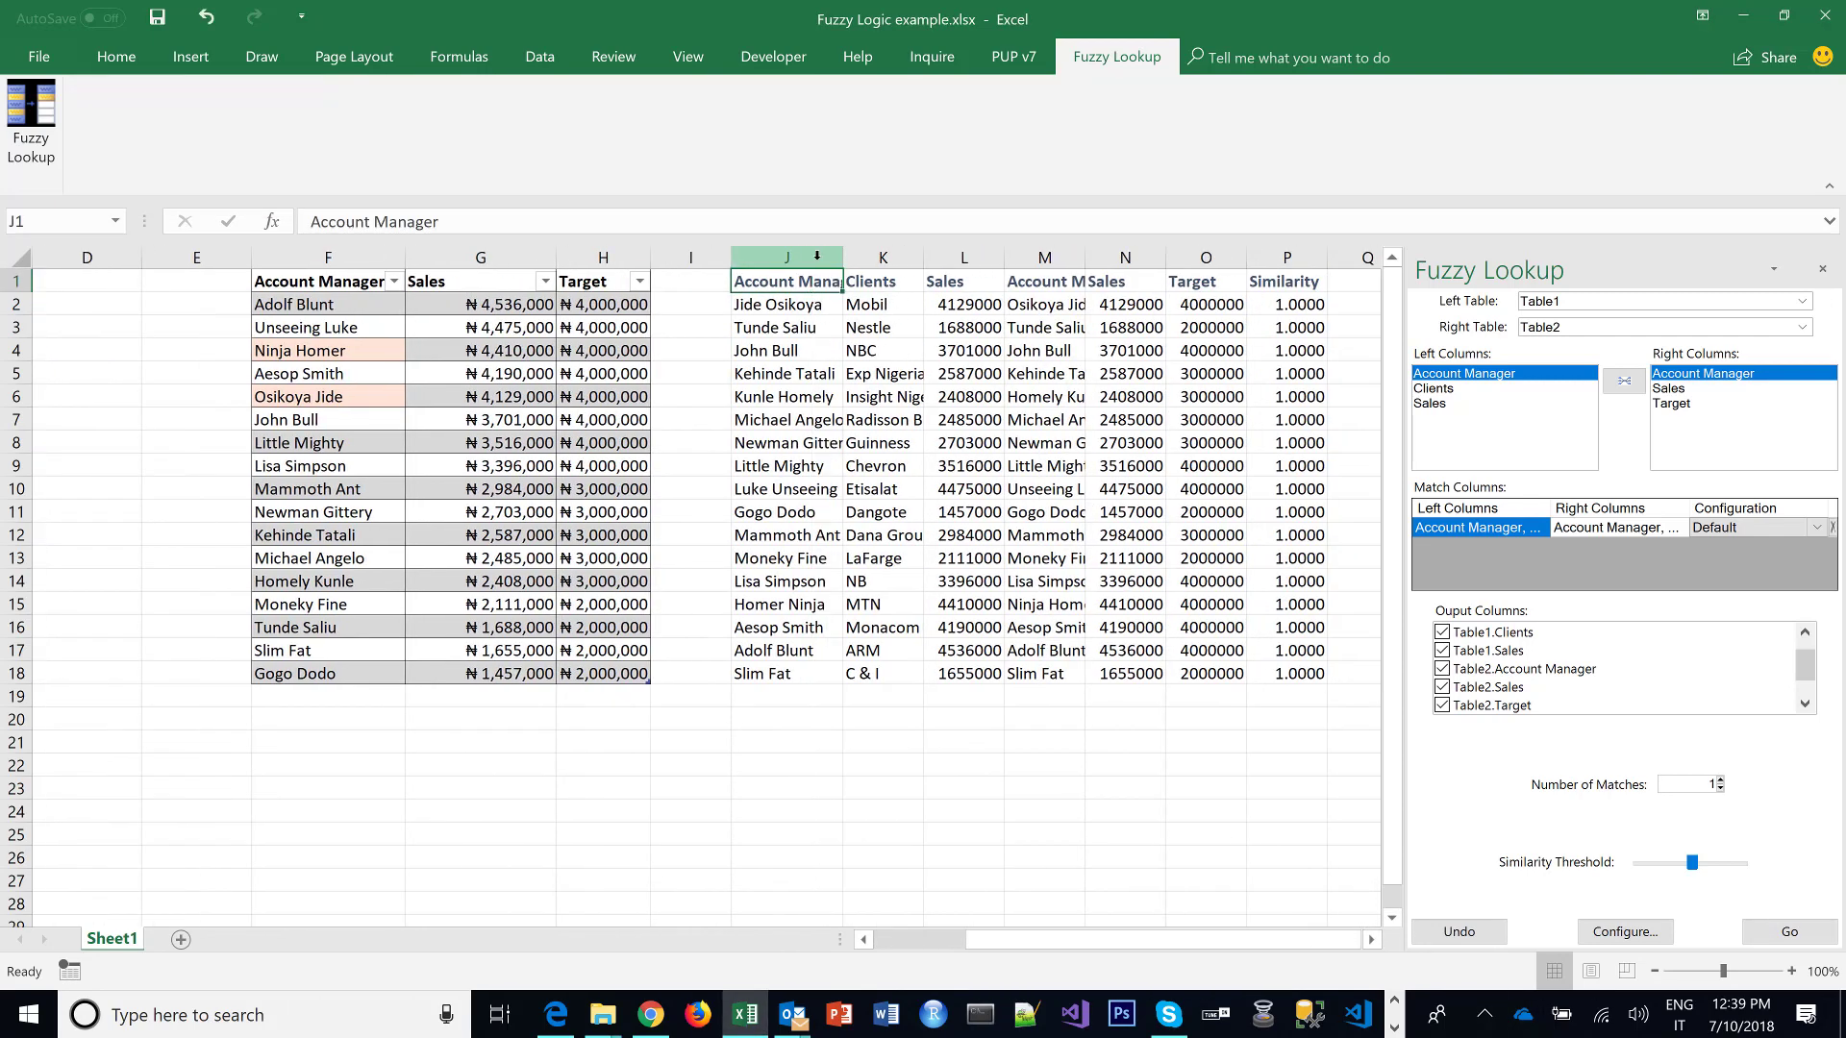
drag(812, 257, 1330, 255)
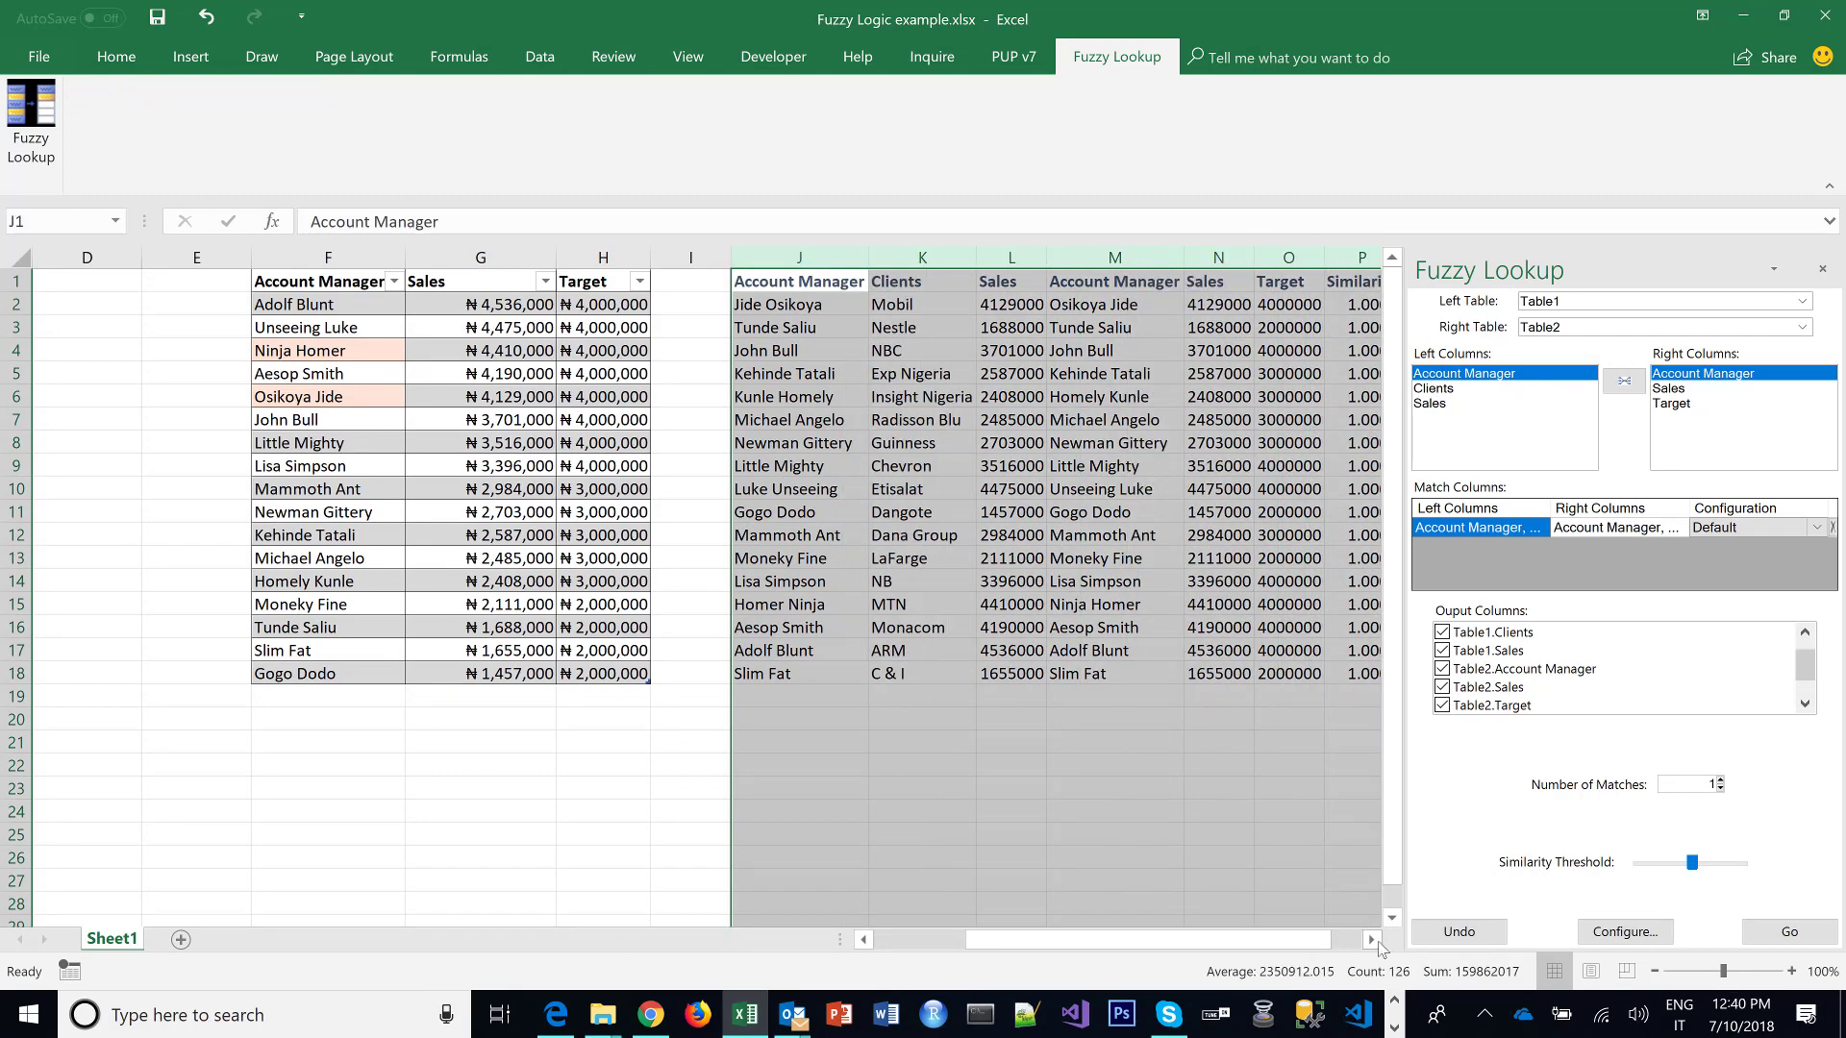
scroll(960, 587, right, 2)
- Compare left-table names with their matches, including a reversed-name pair, all scoring 1.0000
click(623, 389)
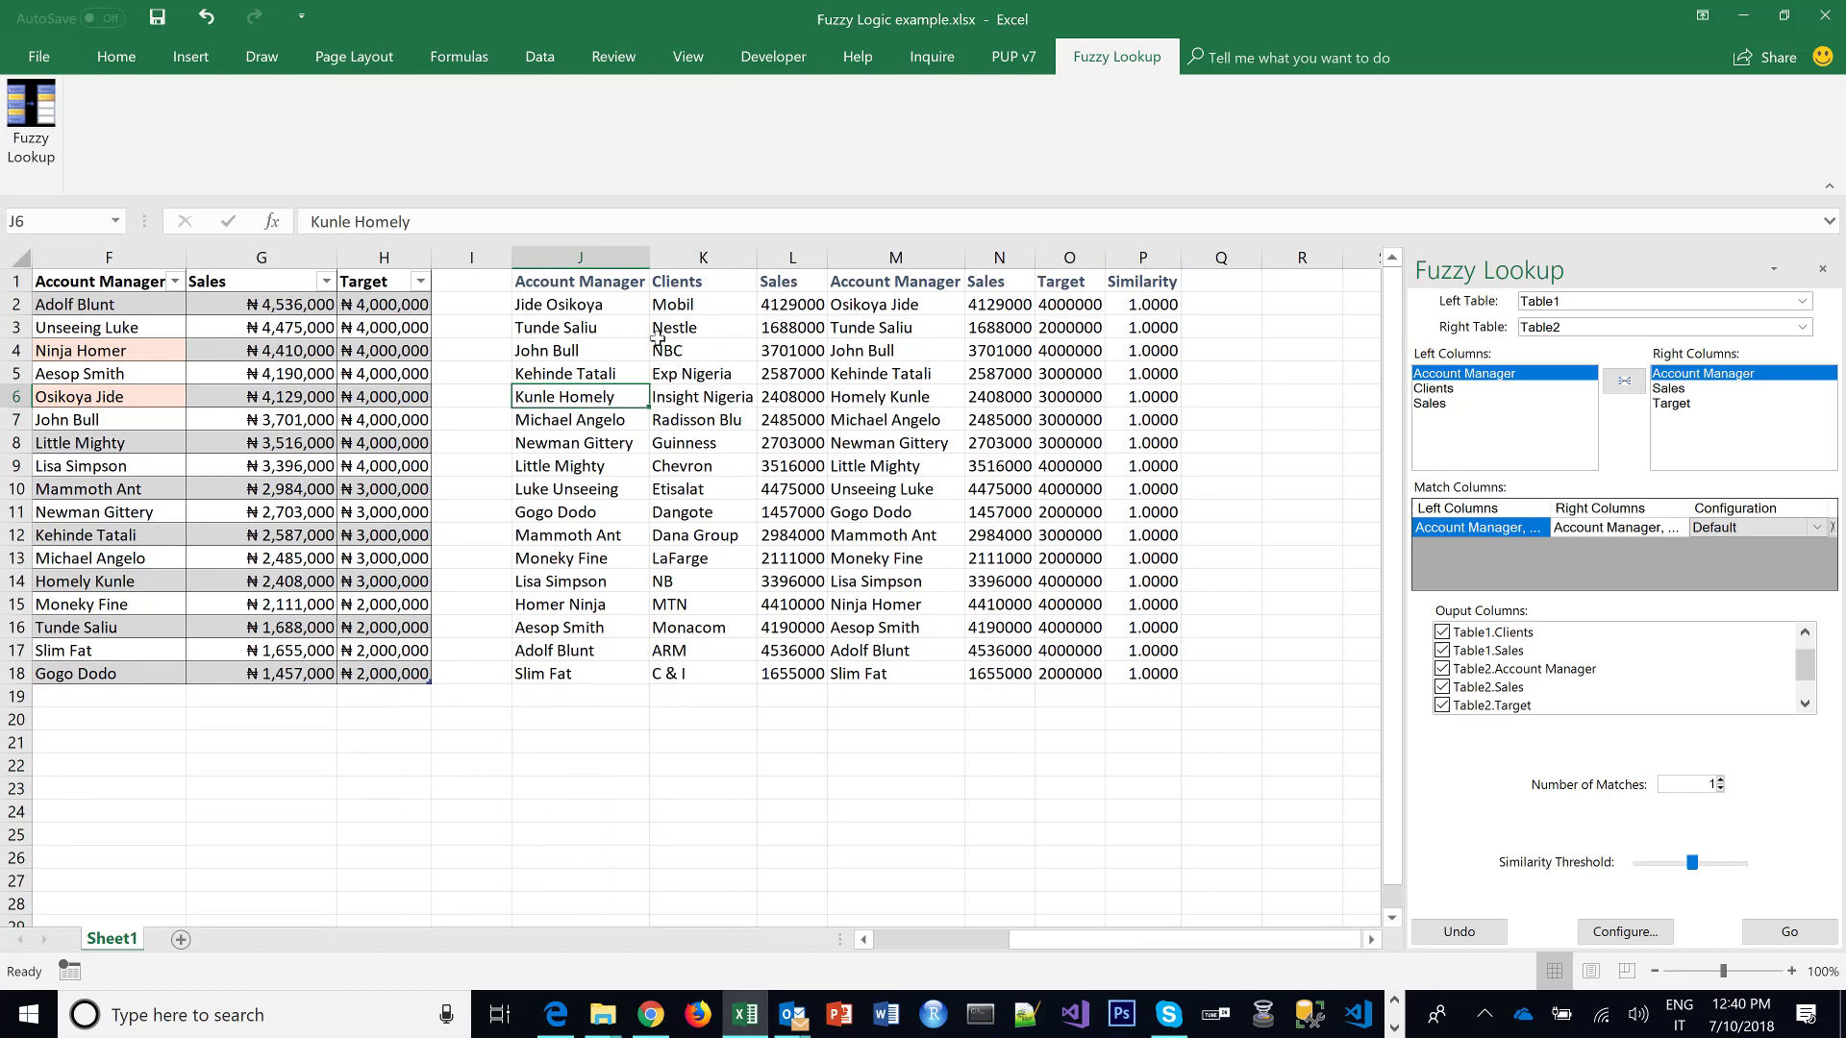
click(578, 300)
click(881, 305)
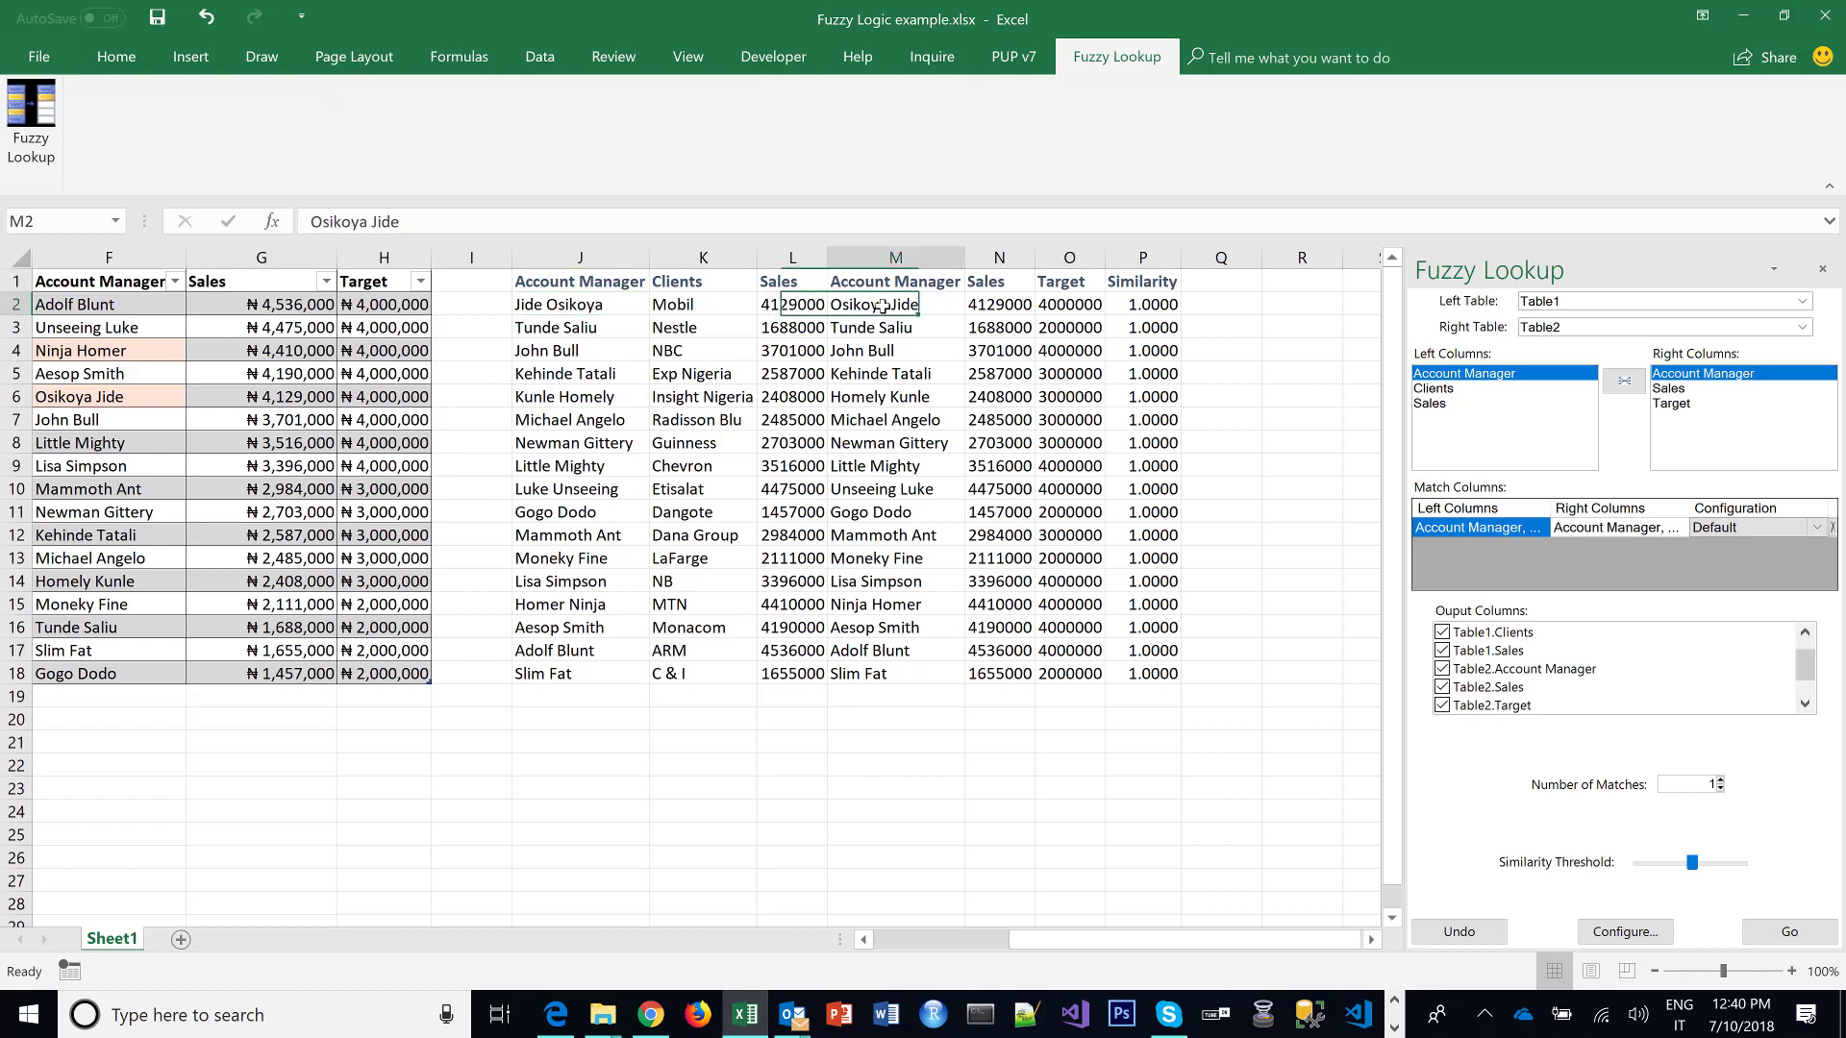